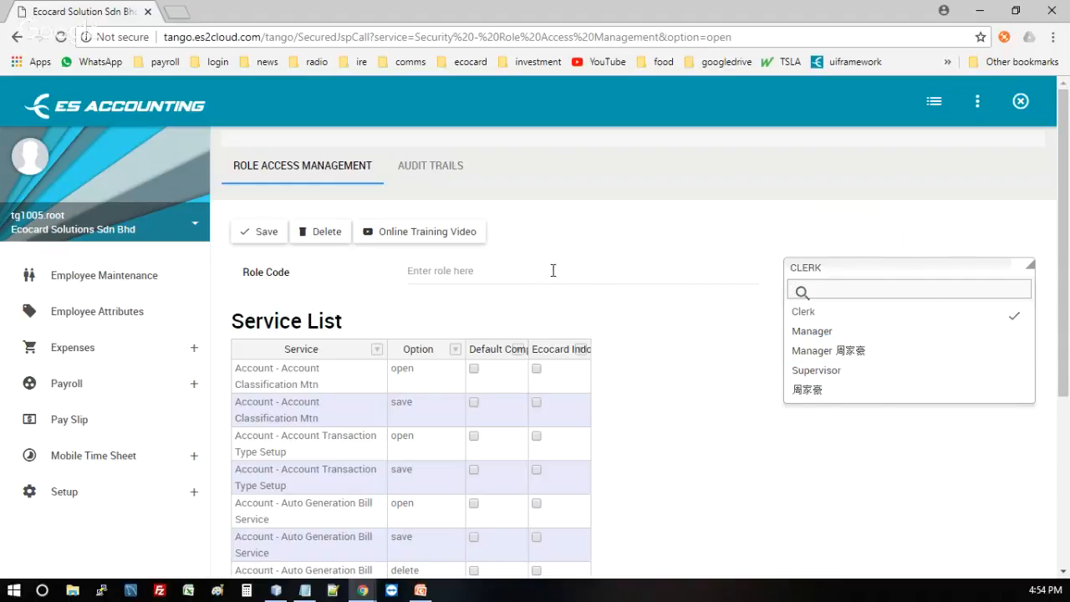
# Delete the existing role named only in Chinese characters, confirm the deletion, and check the remaining roles.
pyautogui.click(809, 391)
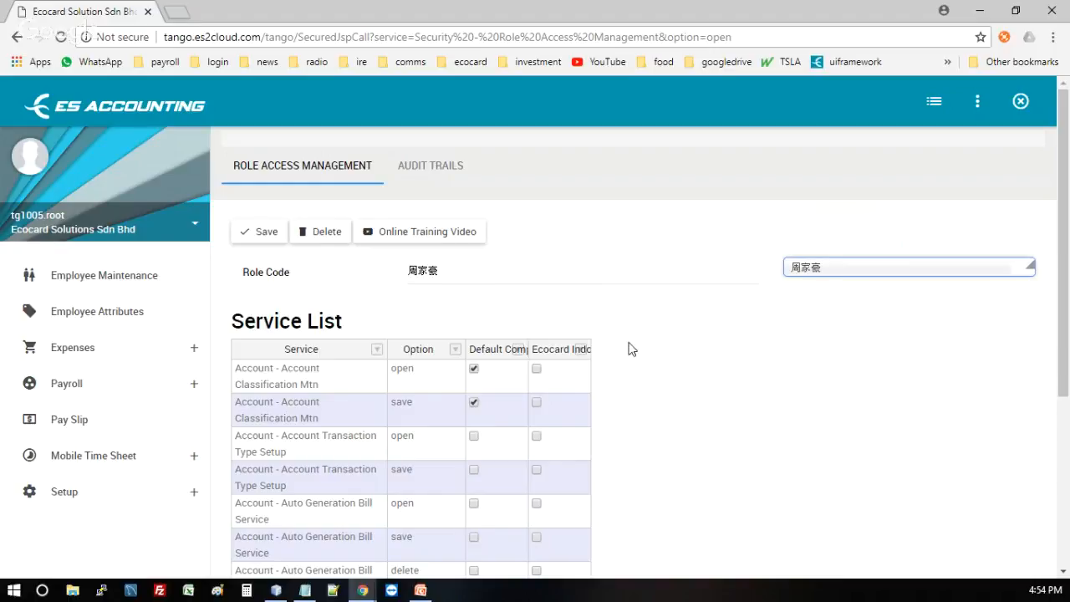
pyautogui.click(331, 235)
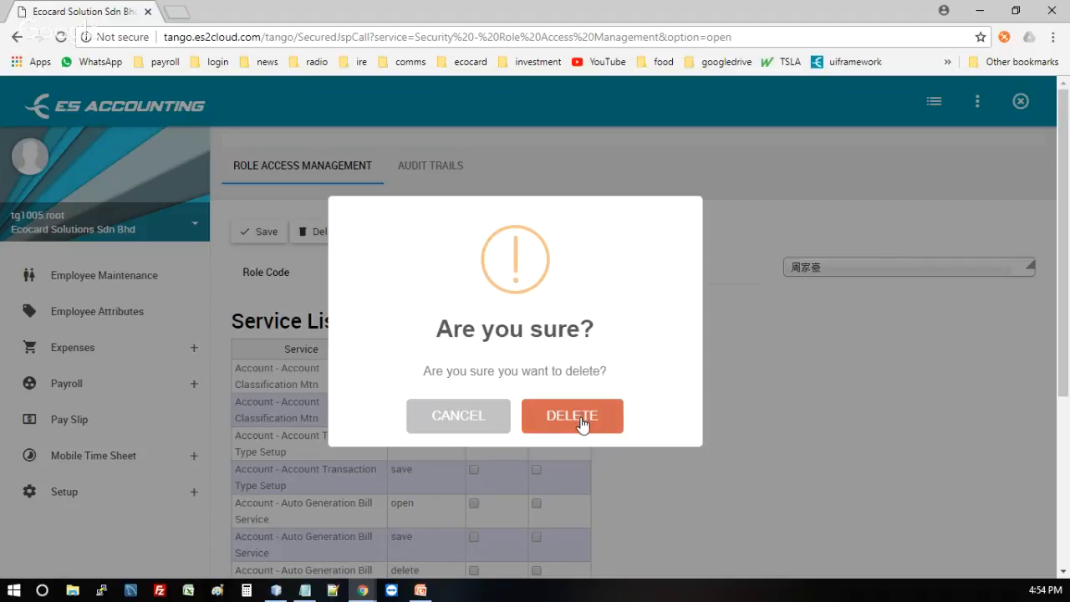
pyautogui.click(583, 424)
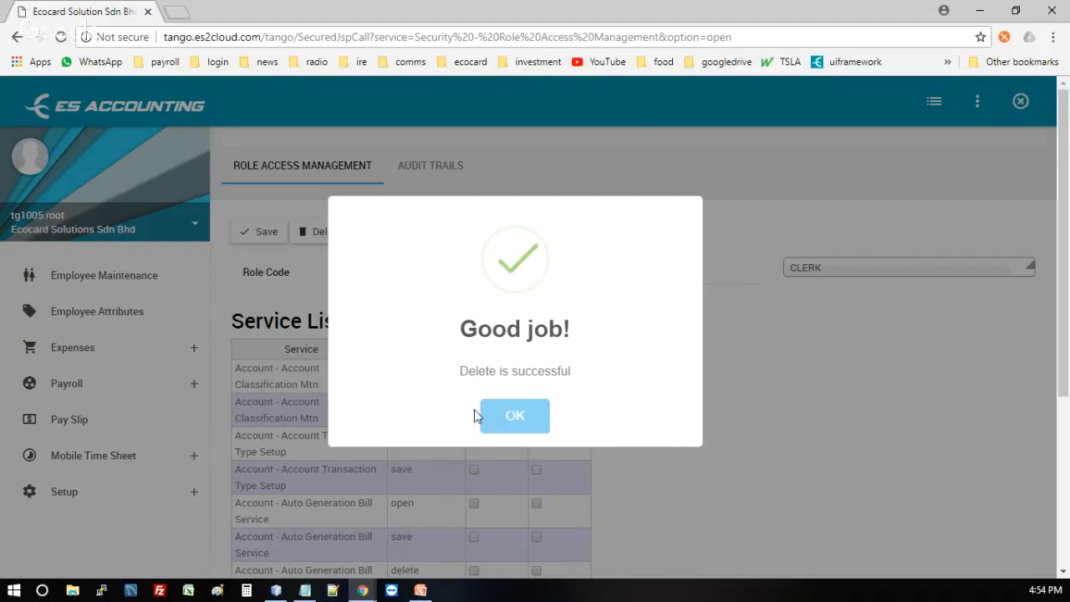
pyautogui.click(515, 418)
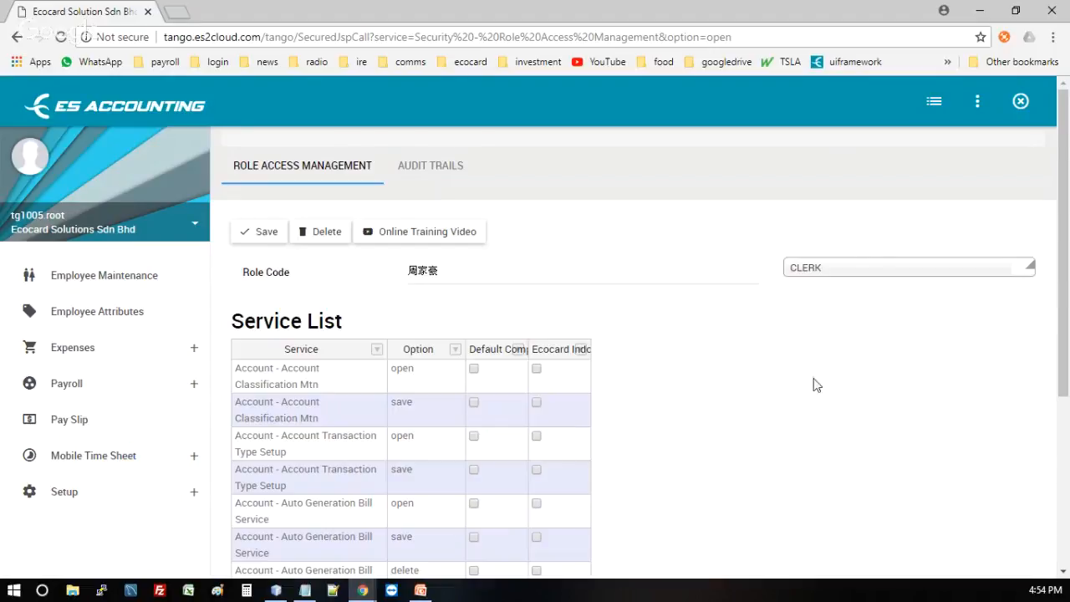
pyautogui.click(843, 266)
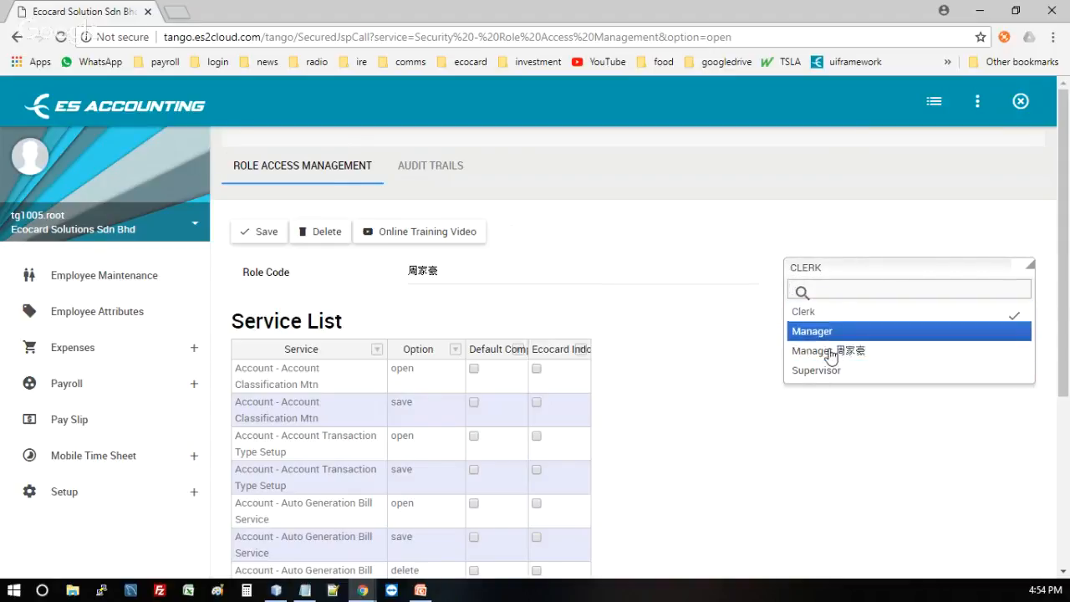
pyautogui.click(513, 268)
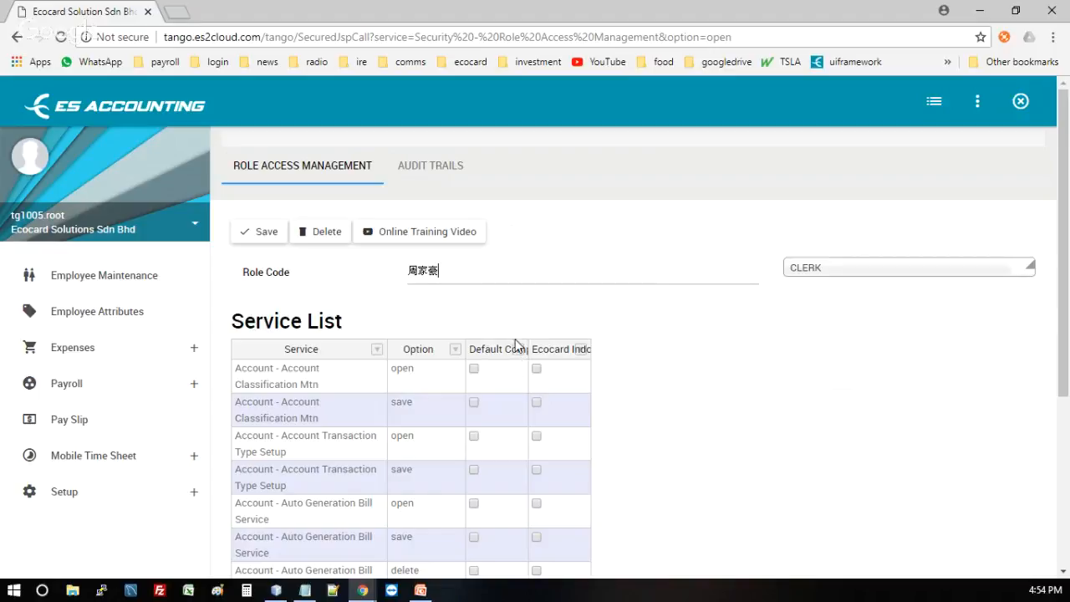
# Try "new role" and "manager" as the role code and compare them with the existing roles.
pyautogui.click(860, 269)
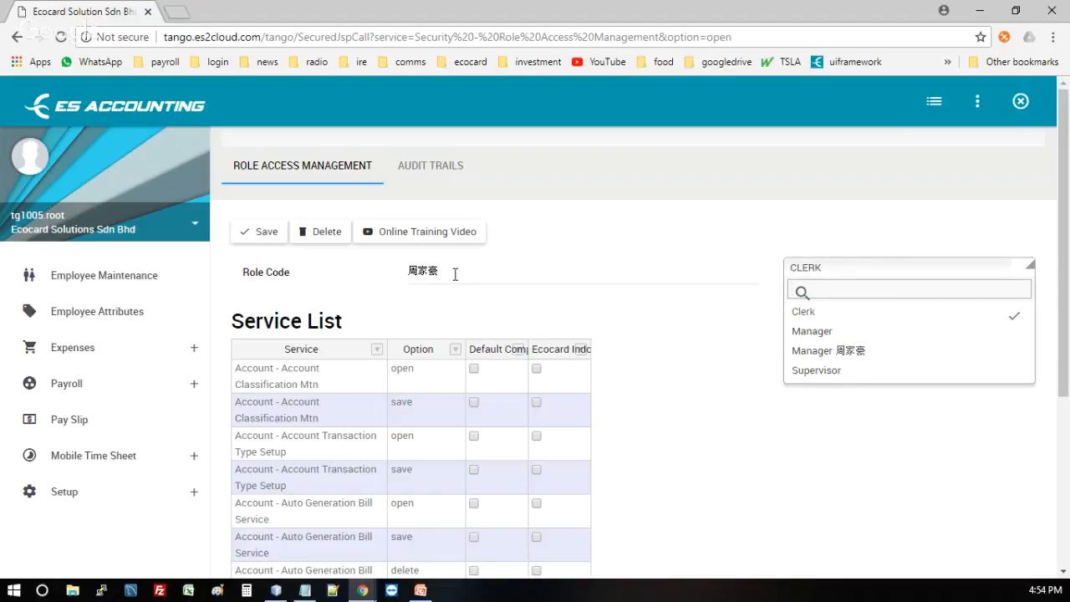
pyautogui.moveTo(454, 272); pyautogui.dragTo(302, 264)
pyautogui.write('new role')
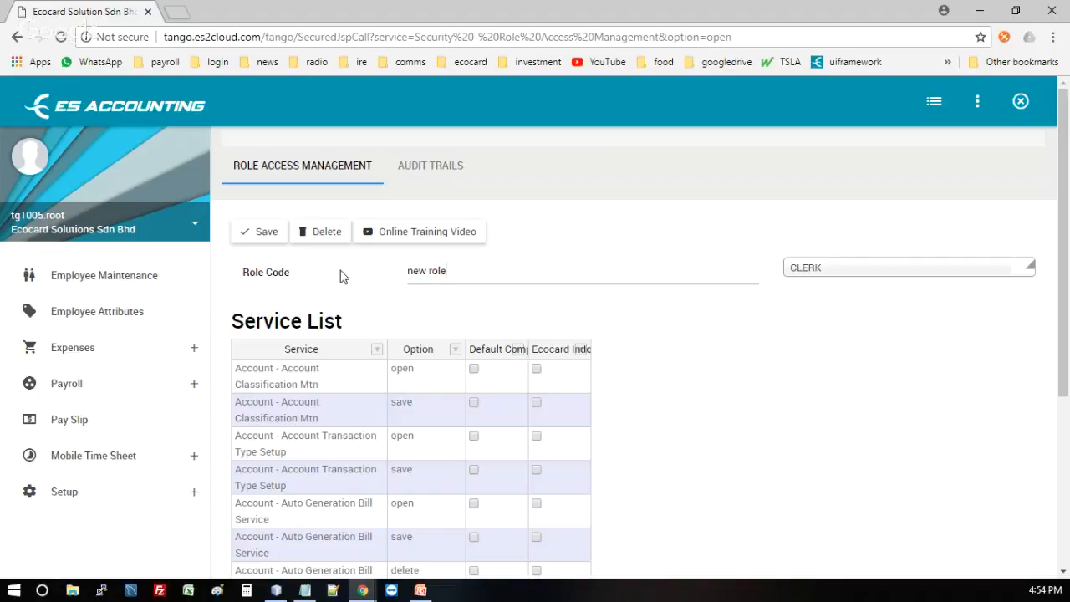
pyautogui.press('BackSpace')
pyautogui.press('BackSpace')
pyautogui.press('BackSpace')
pyautogui.press('BackSpace')
pyautogui.press('BackSpace')
pyautogui.press('BackSpace')
pyautogui.press('BackSpace')
pyautogui.write('mana')
pyautogui.click(874, 276)
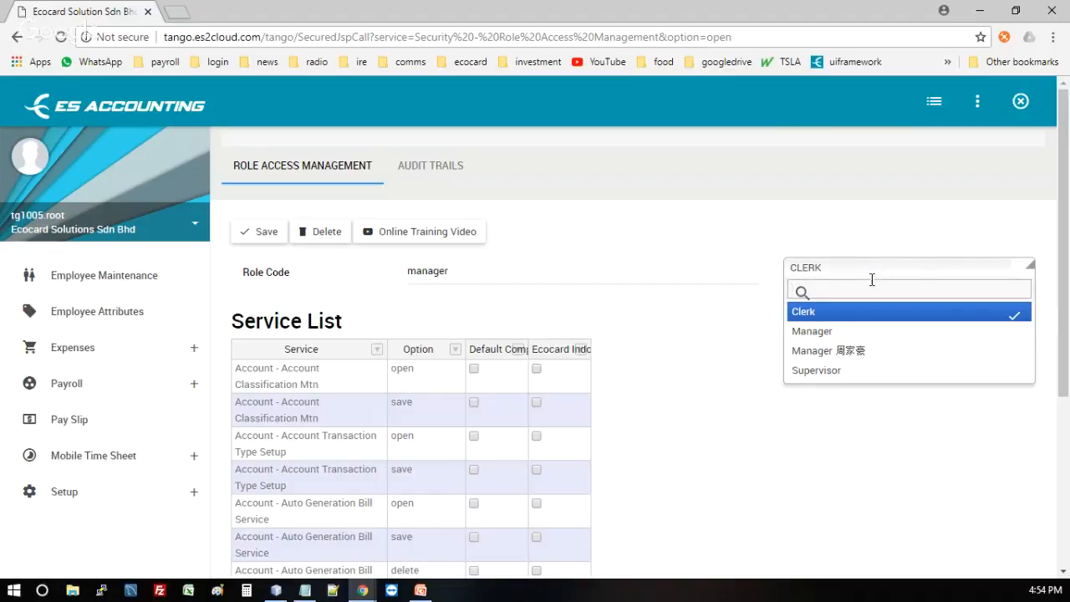
# Enter "administrator" as the role code.
pyautogui.click(475, 264)
pyautogui.doubleClick(454, 282)
pyautogui.write('administrator')
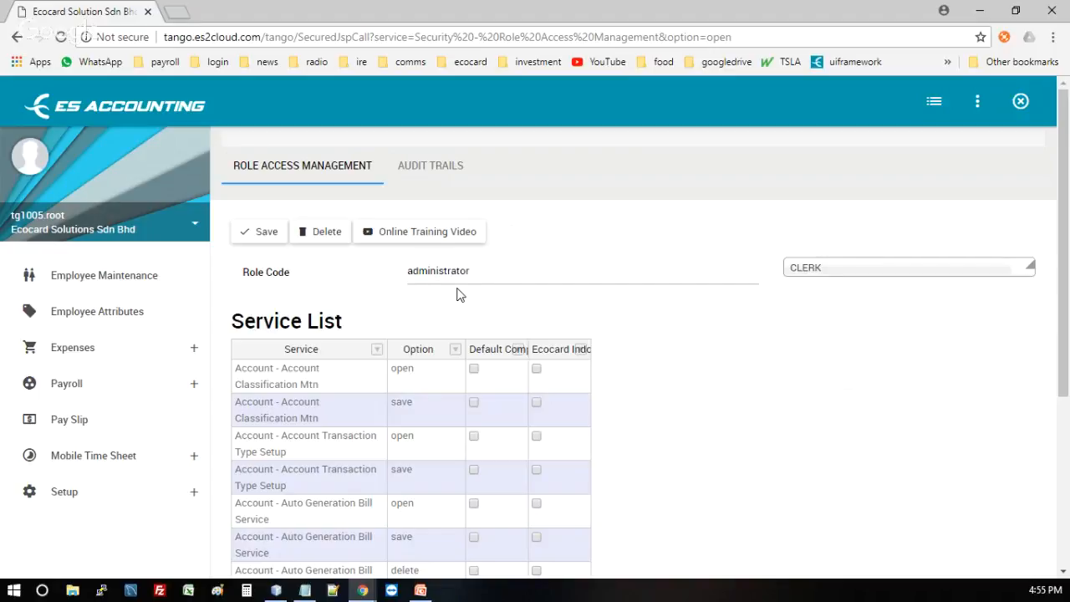
# Grant Default Company access to open and save for Account Classification Mtn and Account Transaction Type Setup.
pyautogui.click(498, 380)
pyautogui.click(474, 369)
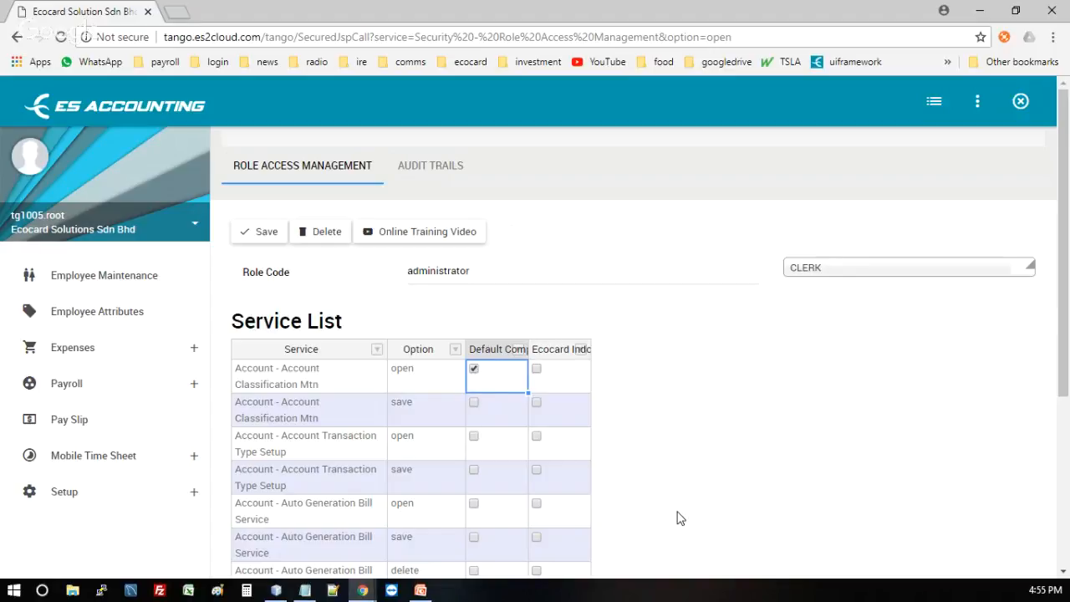
pyautogui.press('Down')
pyautogui.press('space')
pyautogui.press('Right')
pyautogui.press('Left')
pyautogui.press('Down')
pyautogui.press('space')
pyautogui.press('Down')
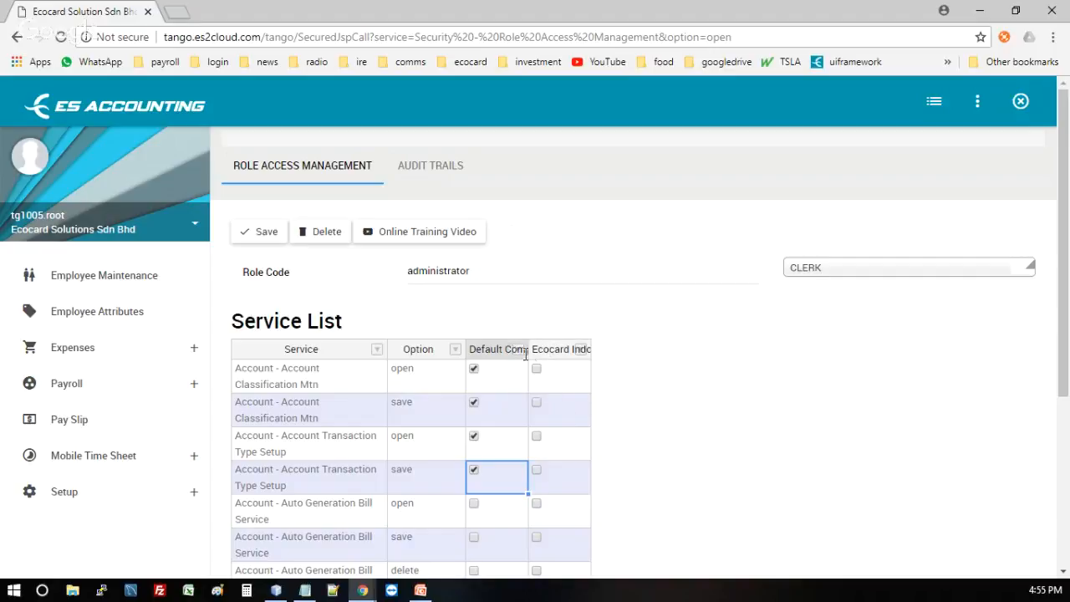
# Widen the Service List columns so the service, option and company names are fully readable.
pyautogui.moveTo(527, 349); pyautogui.dragTo(678, 349)
pyautogui.moveTo(387, 349); pyautogui.dragTo(457, 350)
pyautogui.click(392, 386)
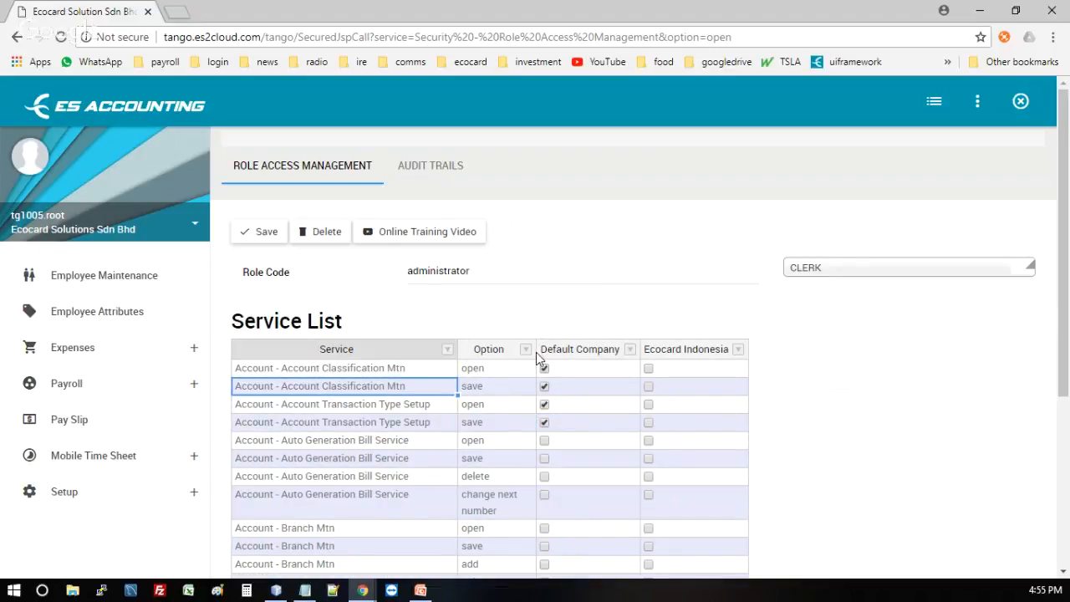
pyautogui.moveTo(535, 342); pyautogui.dragTo(578, 343)
# Examine the open and save options of Account Classification Mtn and Account Transaction Type Setup and their company access columns.
pyautogui.click(540, 491)
pyautogui.press('Up')
pyautogui.press('Up')
pyautogui.press('Up')
pyautogui.press('Up')
pyautogui.press('Up')
pyautogui.press('Up')
pyautogui.press('Up')
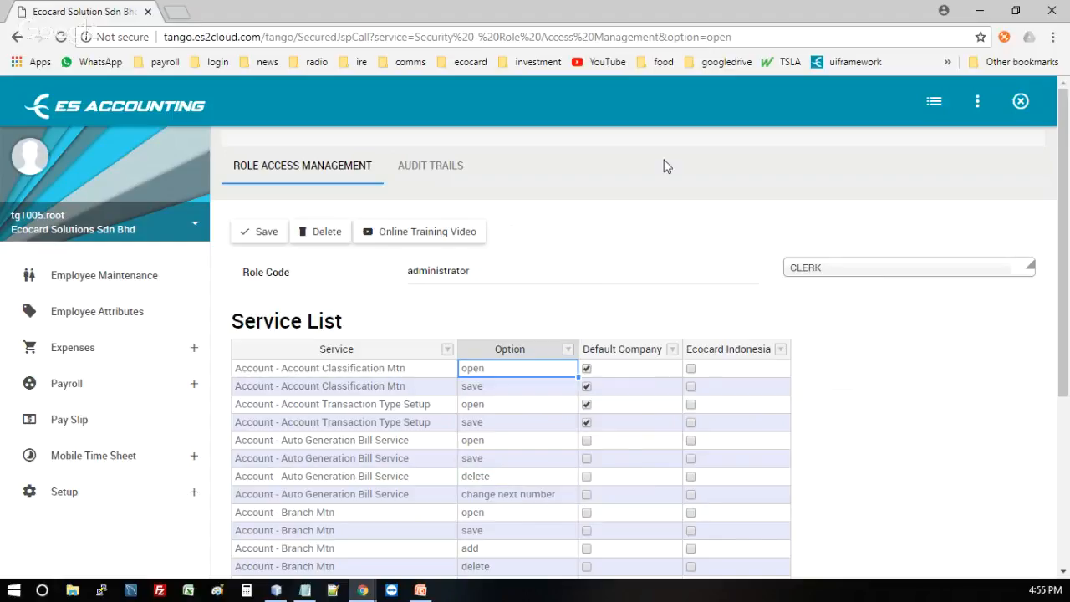
pyautogui.click(631, 372)
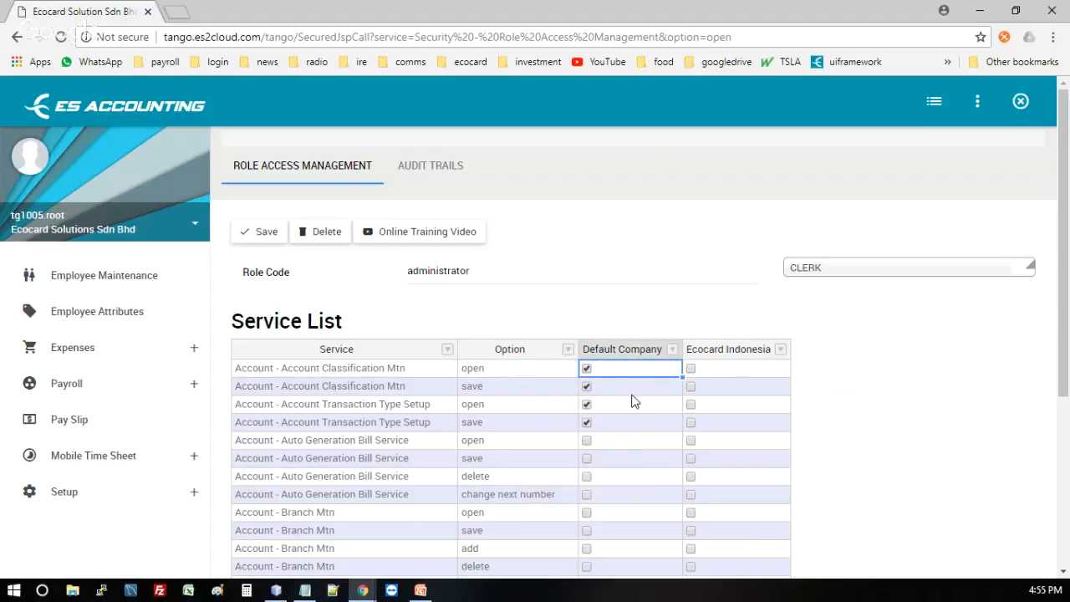
pyautogui.click(395, 370)
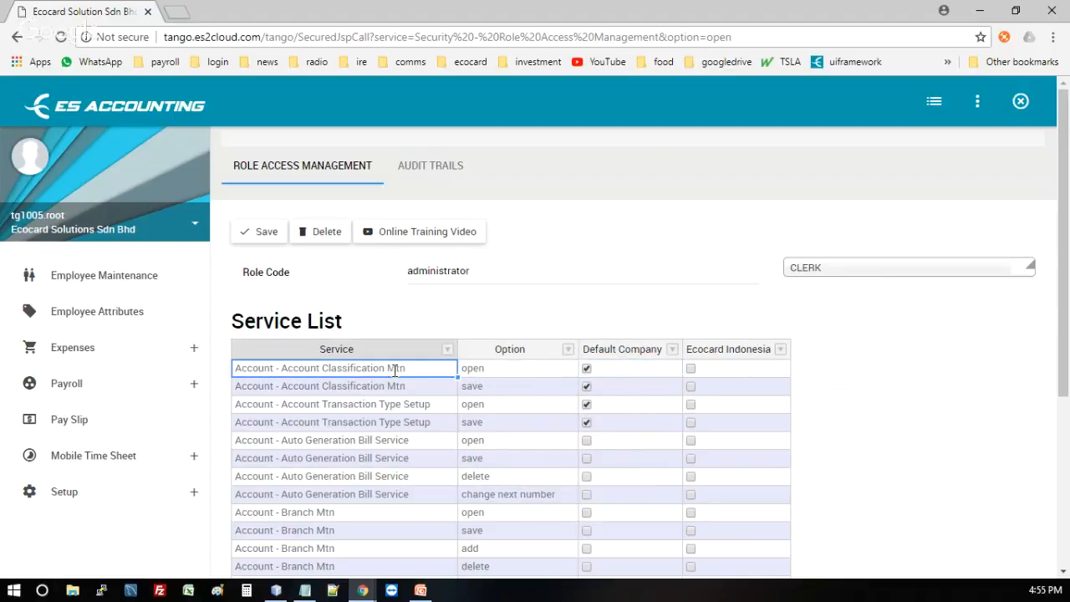
pyautogui.click(485, 386)
pyautogui.click(486, 405)
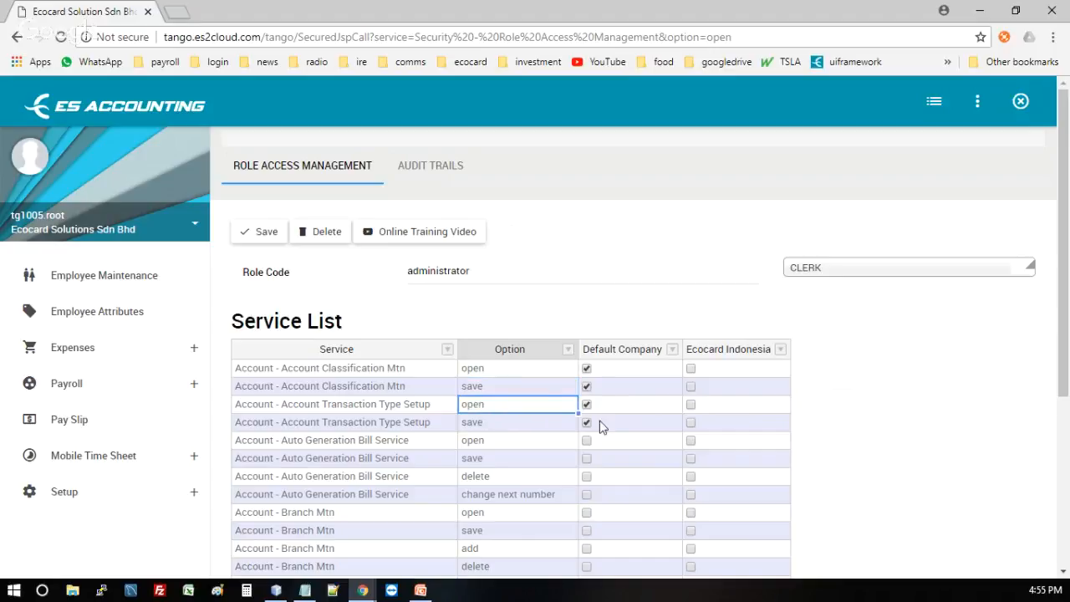
pyautogui.click(348, 405)
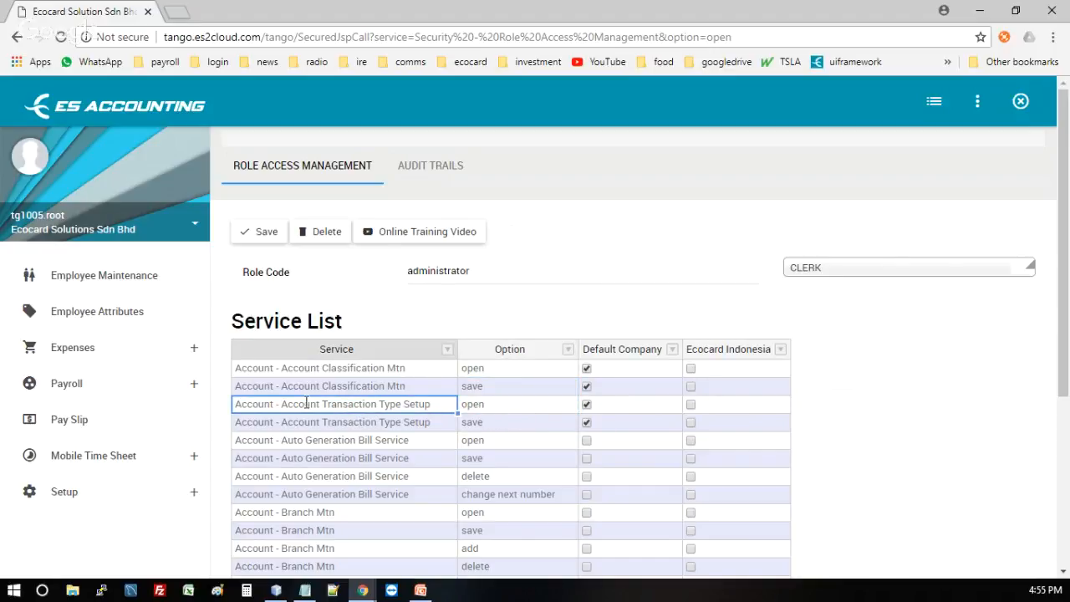
pyautogui.click(479, 405)
pyautogui.click(478, 423)
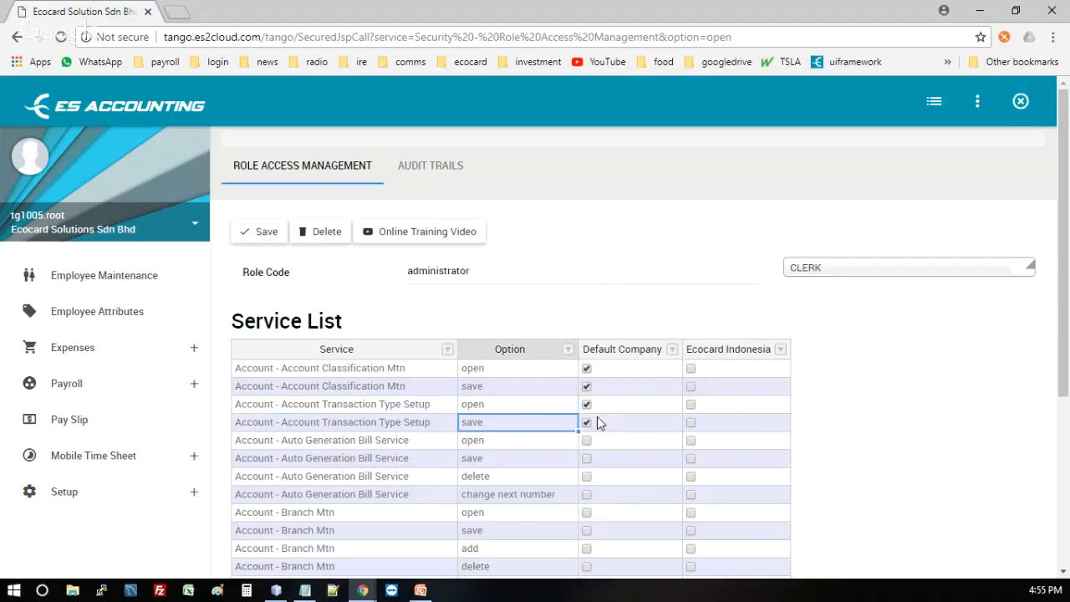
pyautogui.click(719, 374)
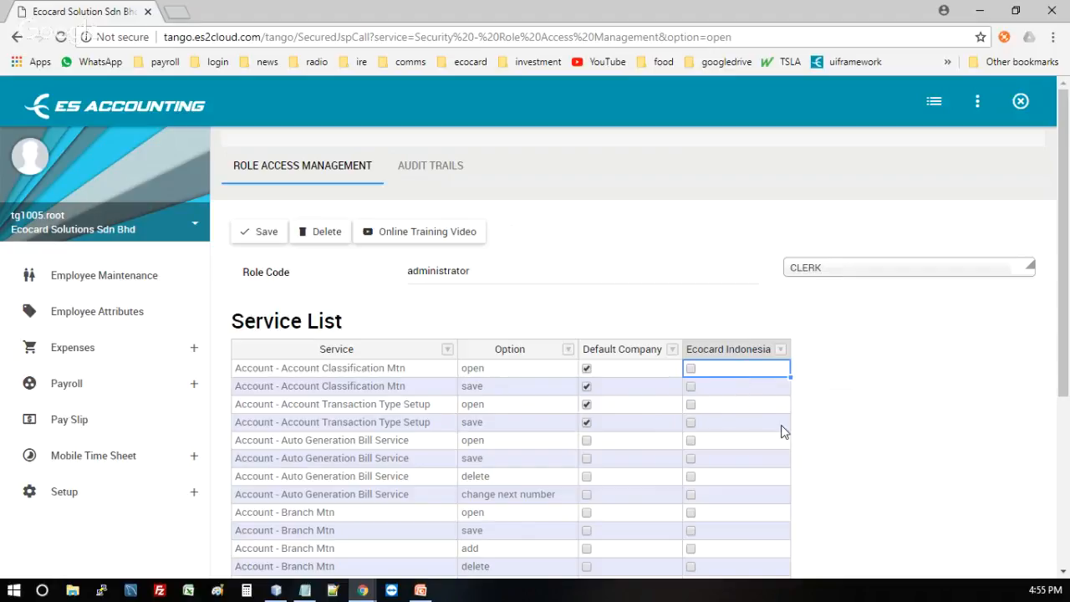
pyautogui.press('Left')
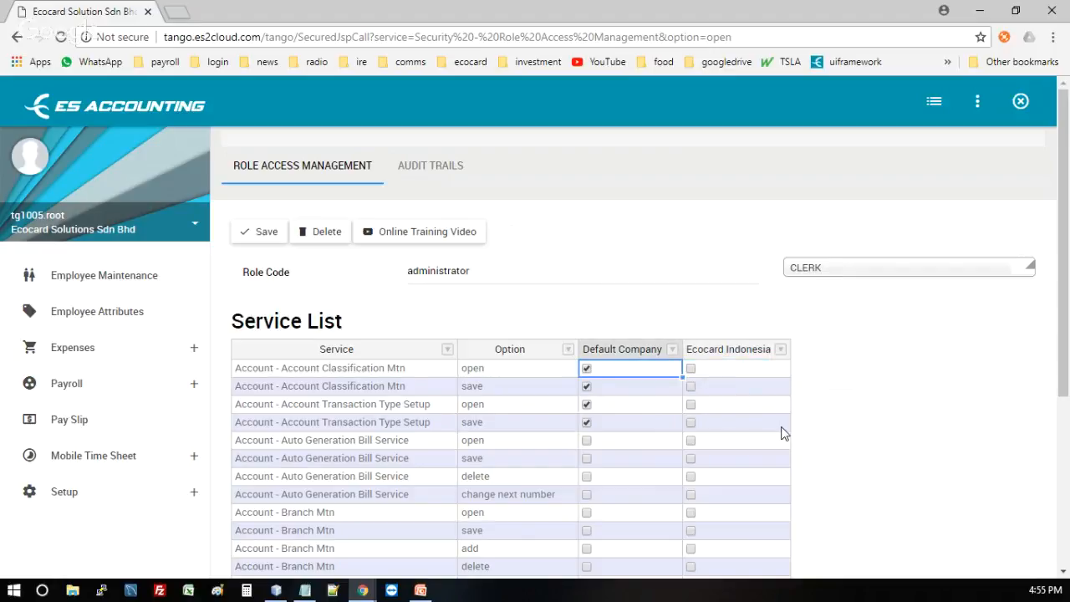
# Grant Ecocard Indonesia access to Account Classification Mtn open and save and Account Transaction Type Setup save.
pyautogui.press('Right')
pyautogui.press('Down')
pyautogui.press('space')
pyautogui.press('Up')
pyautogui.press('Down')
pyautogui.press('Down')
pyautogui.press('Down')
pyautogui.press('Down')
pyautogui.press('Up')
pyautogui.press('space')
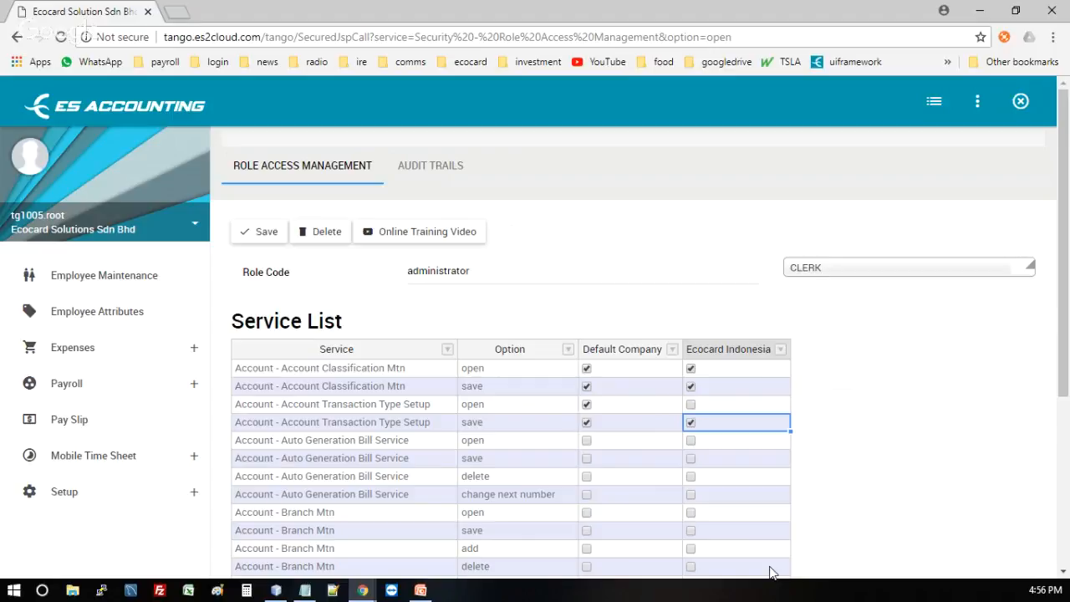
pyautogui.press('Up')
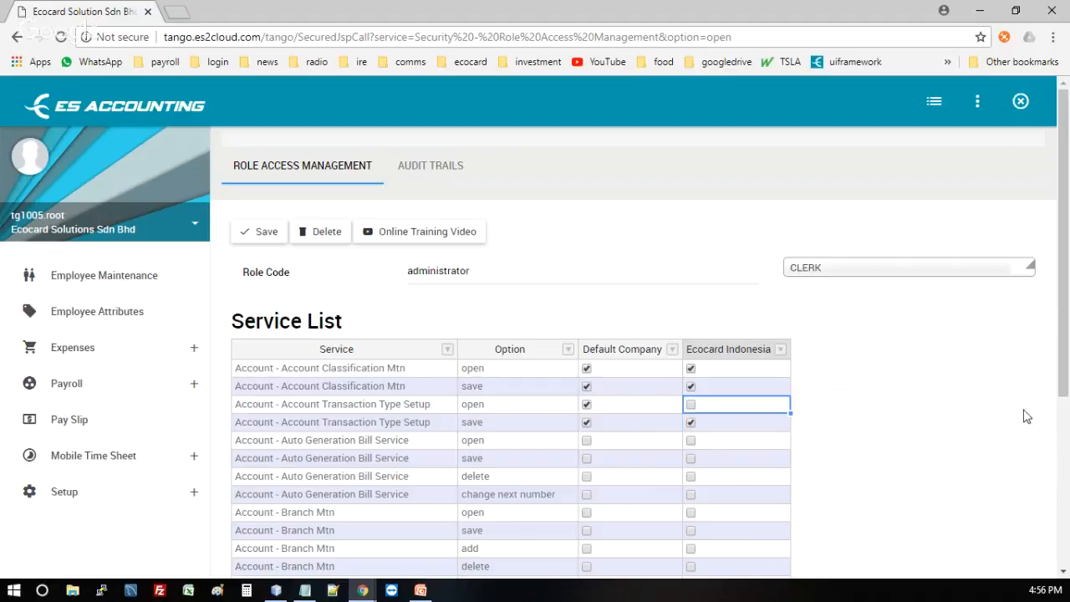
# Compare the companies available for switching with the Default Company and Ecocard Indonesia access columns.
pyautogui.click(978, 106)
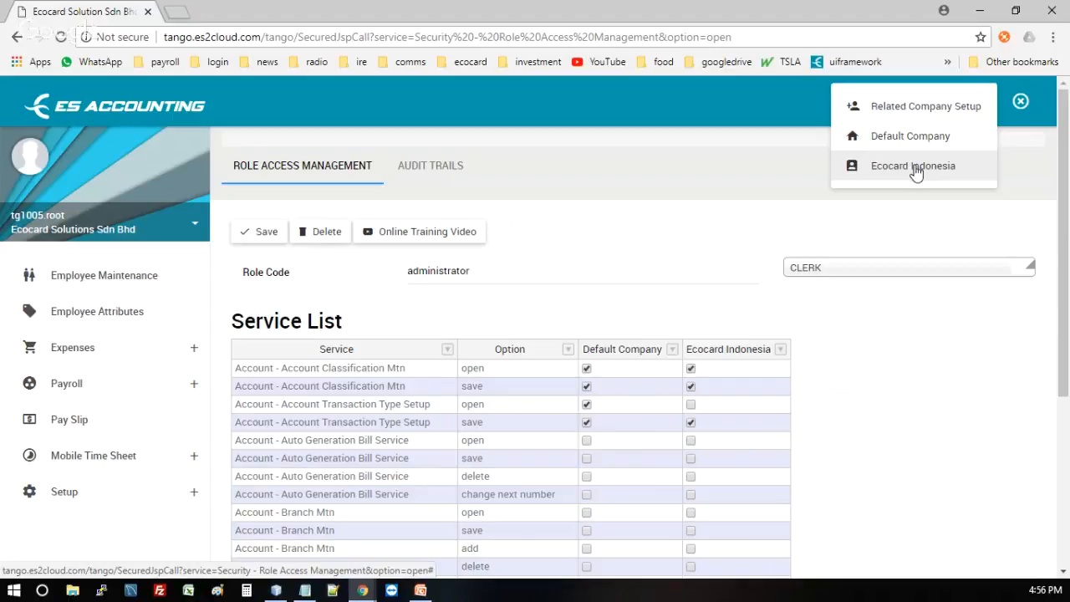
pyautogui.click(492, 274)
pyautogui.click(727, 369)
pyautogui.click(724, 388)
pyautogui.click(716, 423)
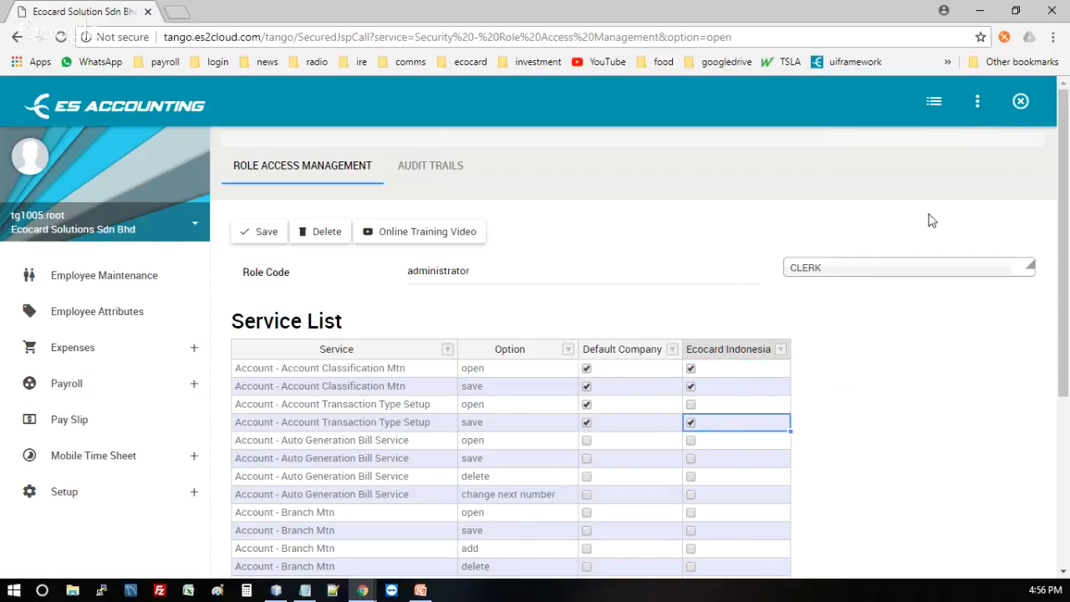
pyautogui.click(978, 101)
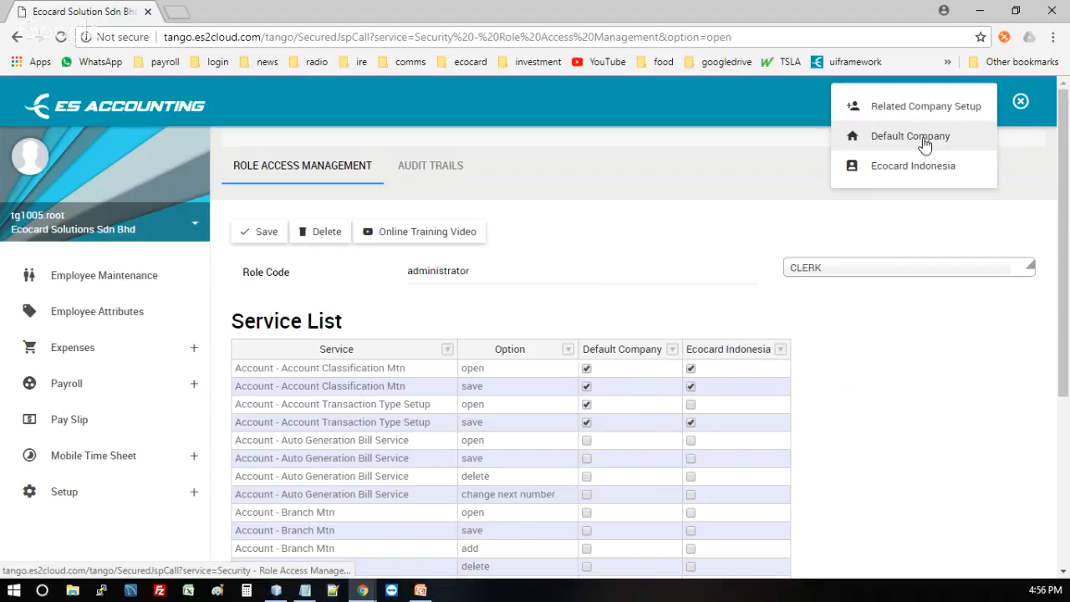
pyautogui.click(635, 367)
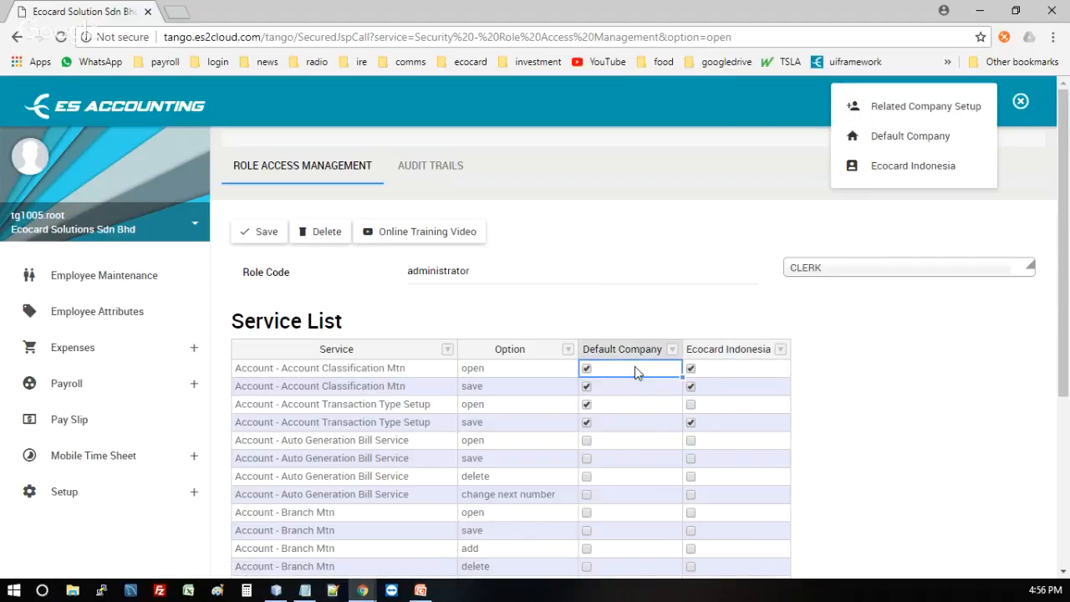
pyautogui.click(616, 423)
pyautogui.click(627, 370)
pyautogui.click(702, 175)
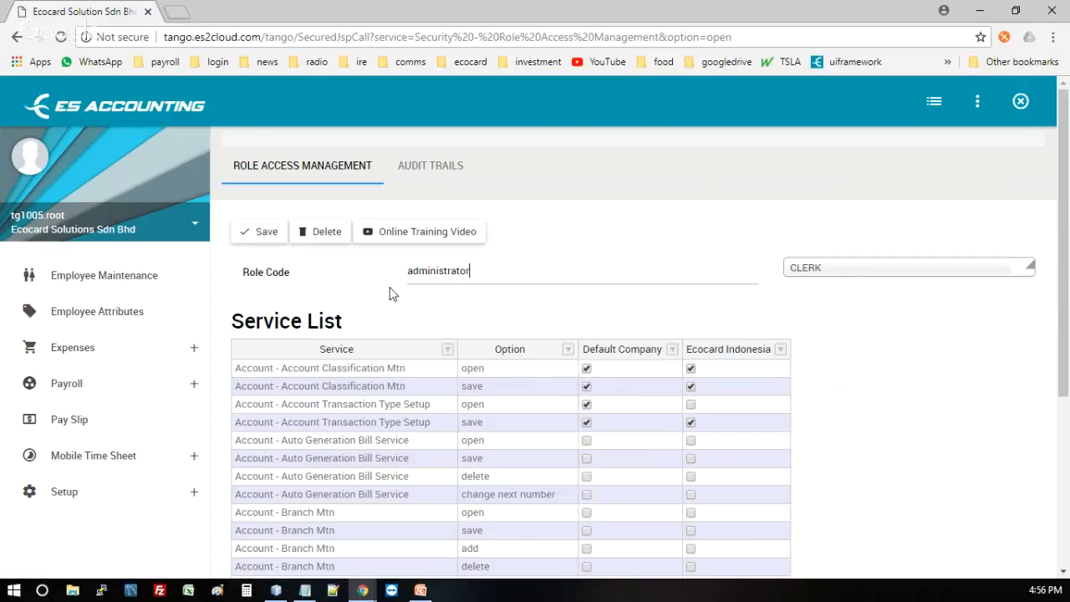
# Save the administrator role and reload its access settings after briefly viewing the Clerk role.
pyautogui.click(262, 237)
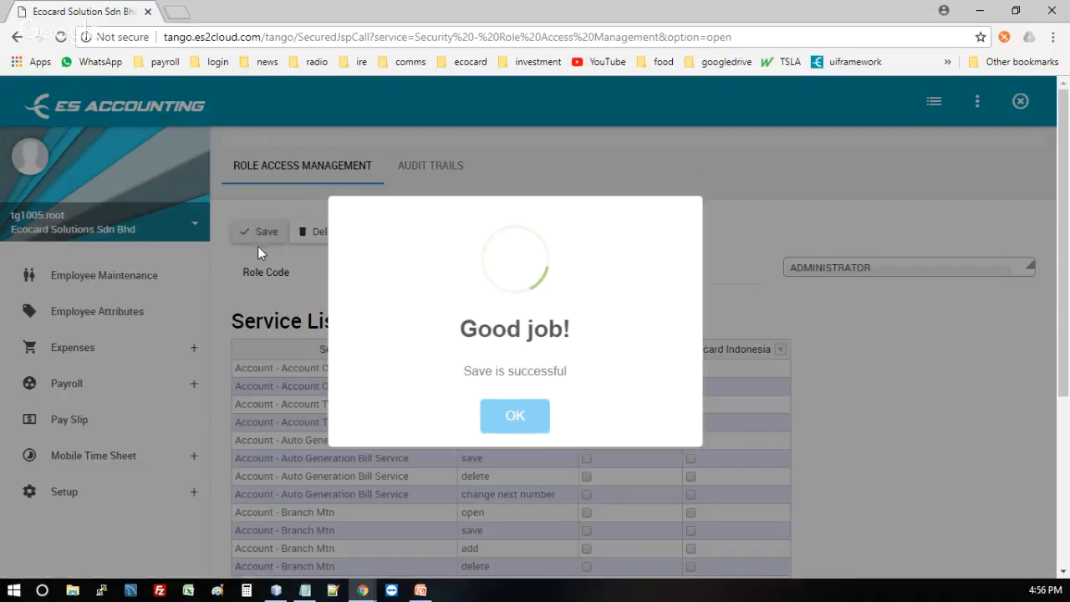
pyautogui.click(513, 418)
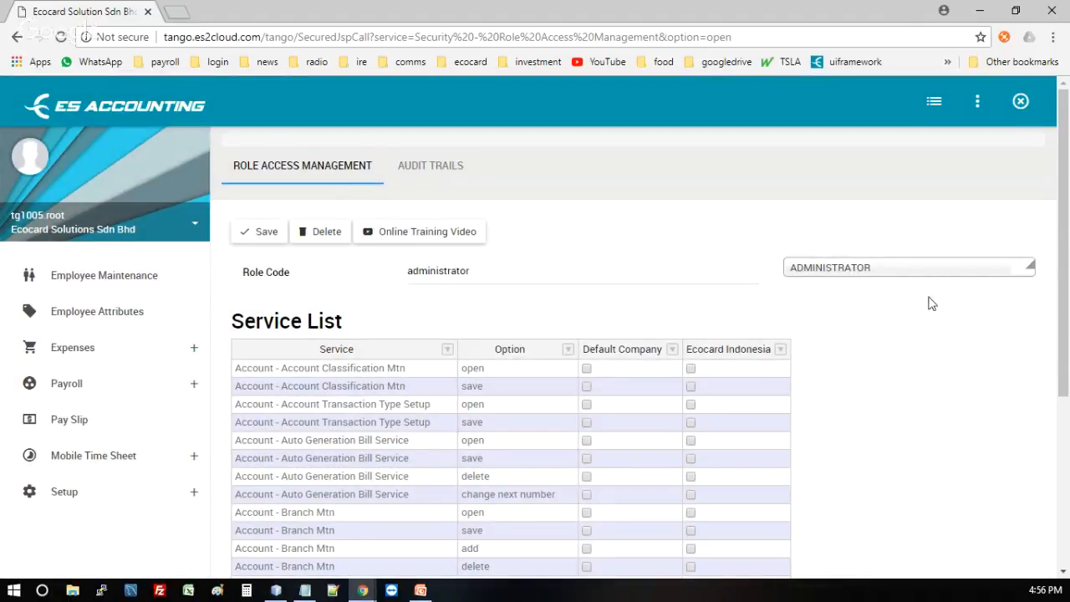
pyautogui.click(893, 269)
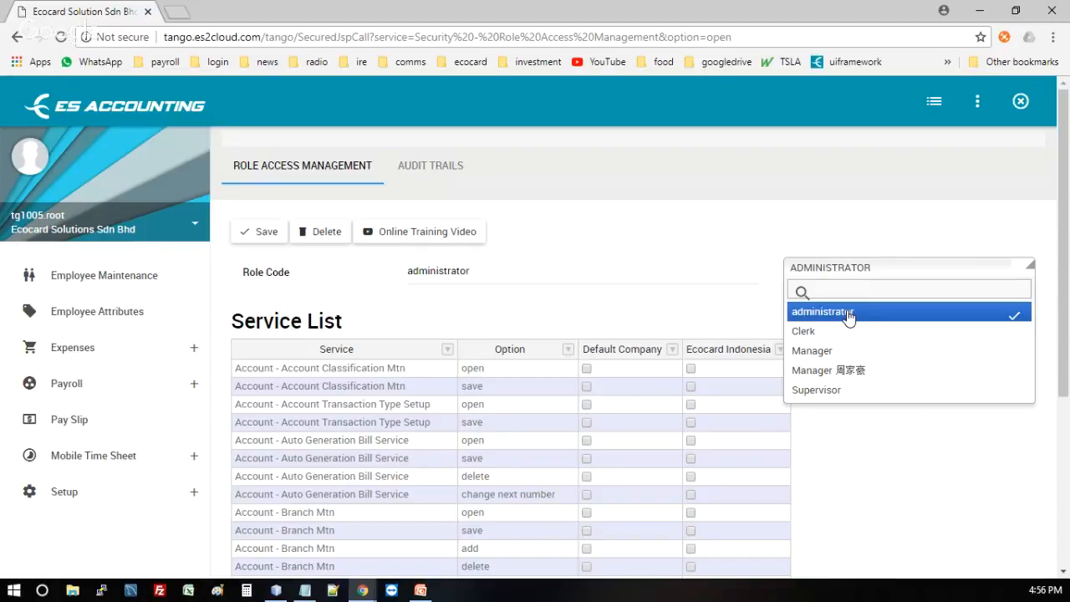
pyautogui.click(841, 332)
pyautogui.click(866, 276)
pyautogui.click(843, 311)
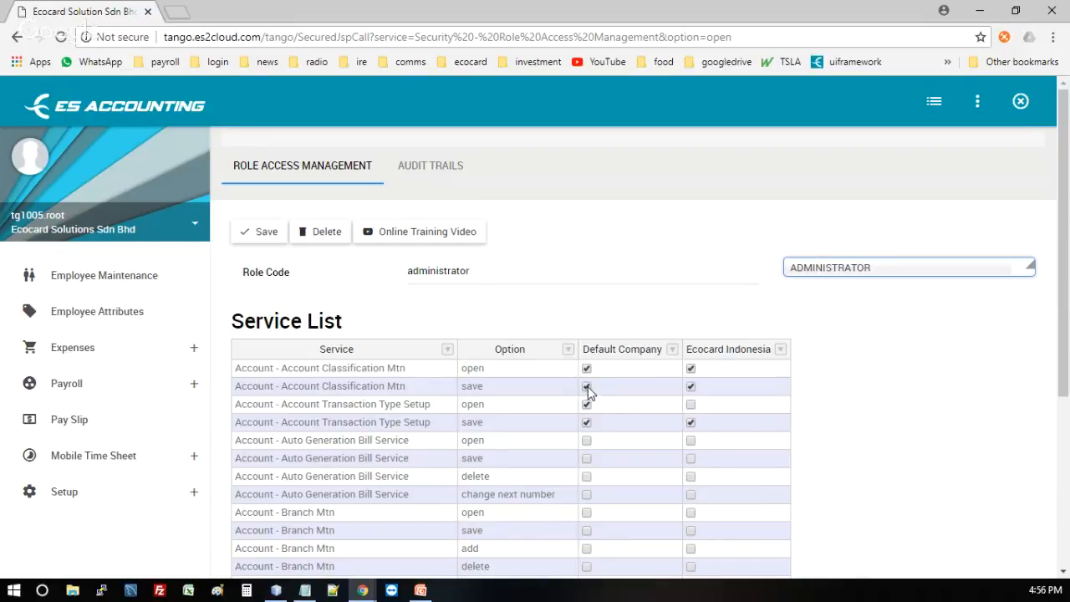
# Grant Ecocard Indonesia access to Auto Generation Bill Service open and save, and save the administrator role.
pyautogui.click(699, 448)
pyautogui.click(690, 441)
pyautogui.click(691, 459)
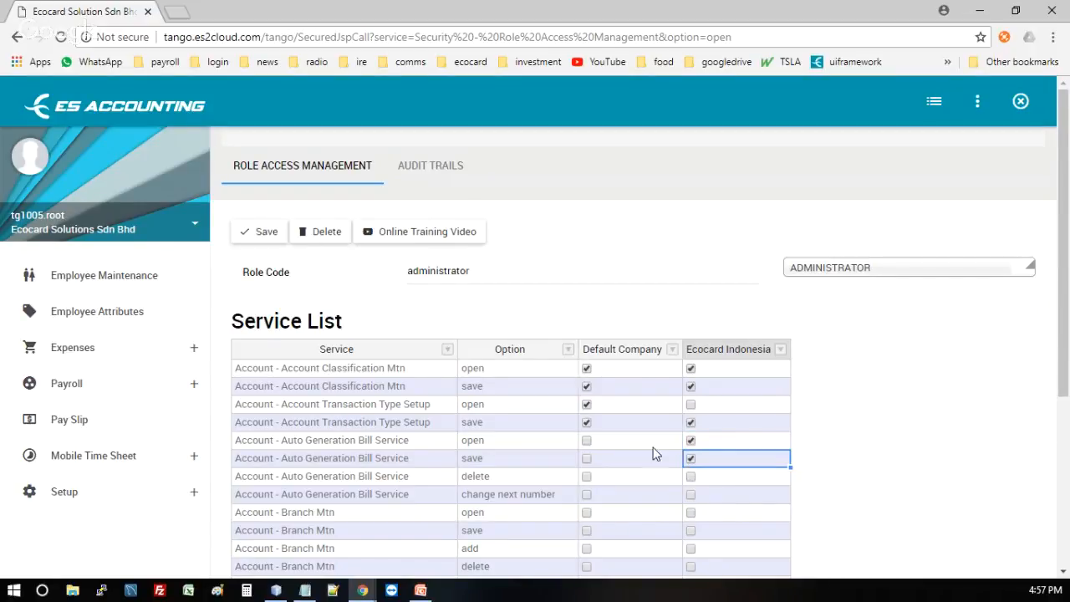
pyautogui.click(267, 236)
pyautogui.click(524, 418)
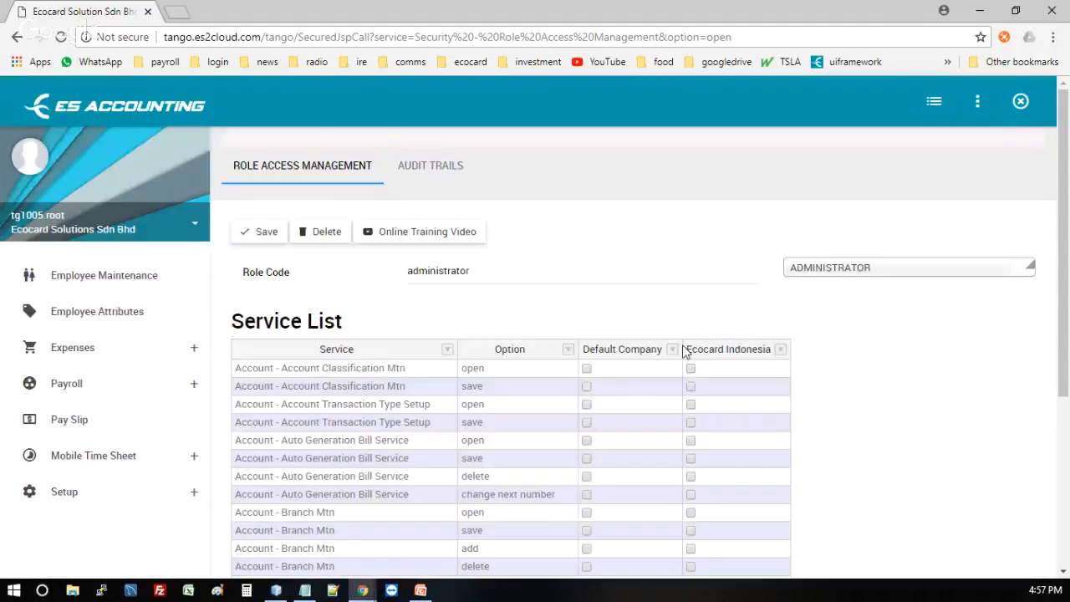
# Reload the administrator role's saved access settings by switching to the Clerk role and back.
pyautogui.click(826, 275)
pyautogui.click(831, 331)
pyautogui.click(842, 277)
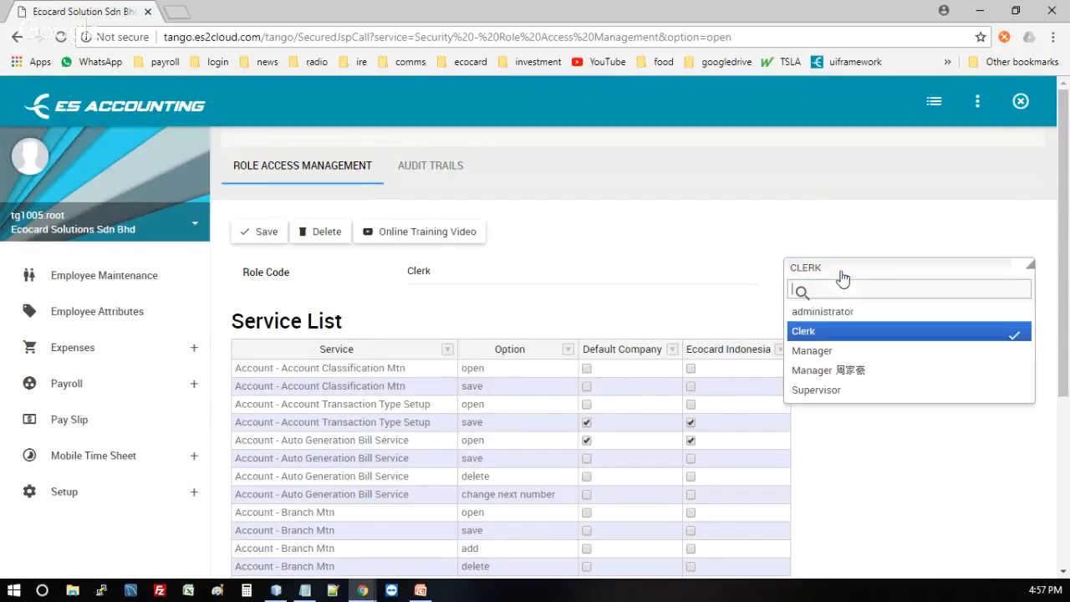
pyautogui.click(842, 313)
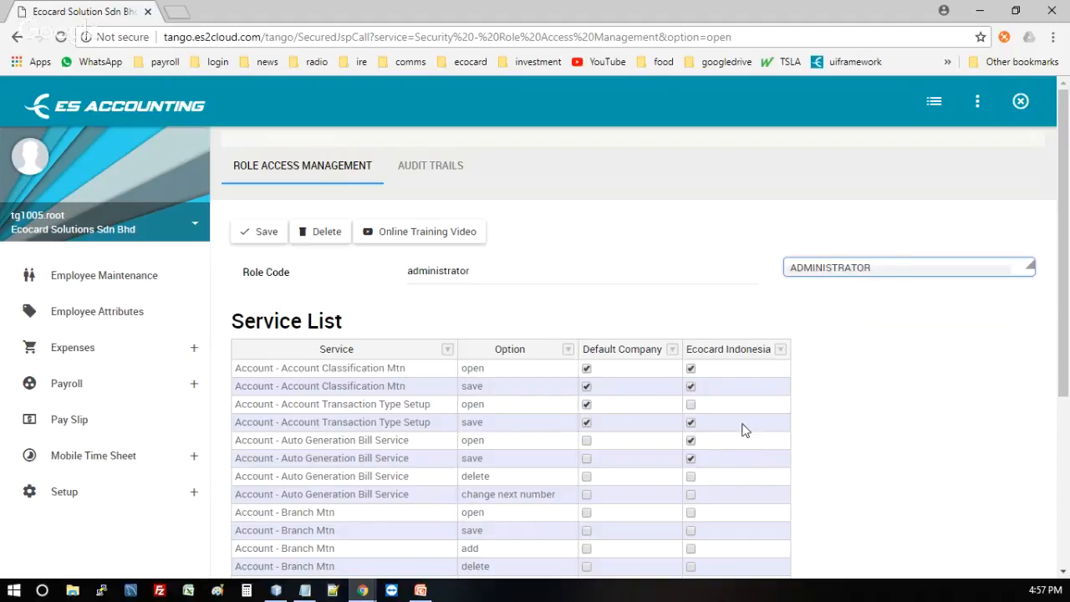
# Filter the service list to services whose name contains Payroll.
pyautogui.moveTo(1065, 347); pyautogui.dragTo(1064, 469)
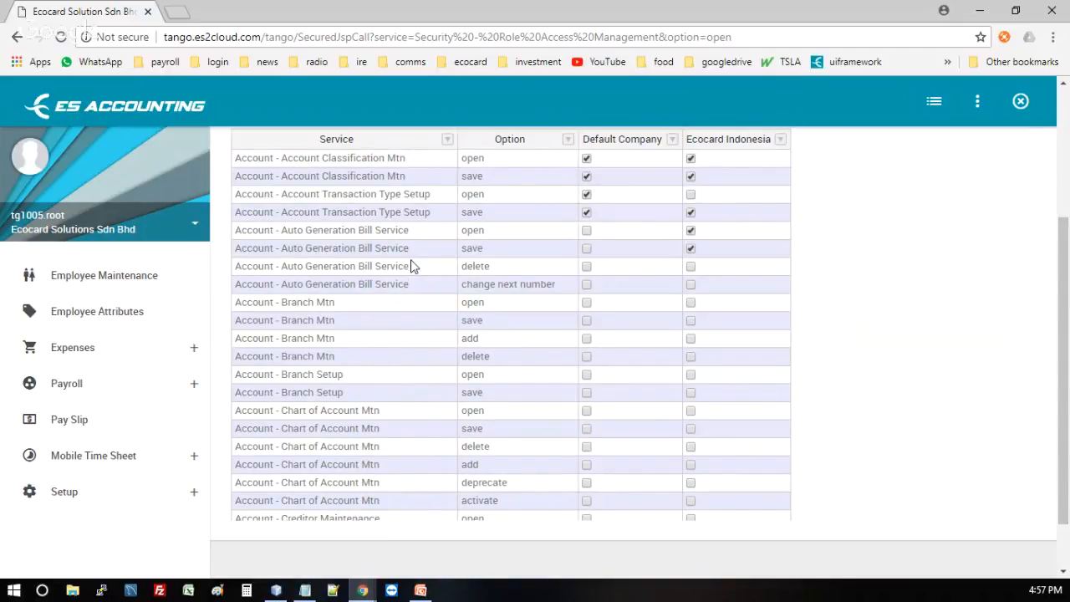
pyautogui.click(447, 139)
pyautogui.click(511, 182)
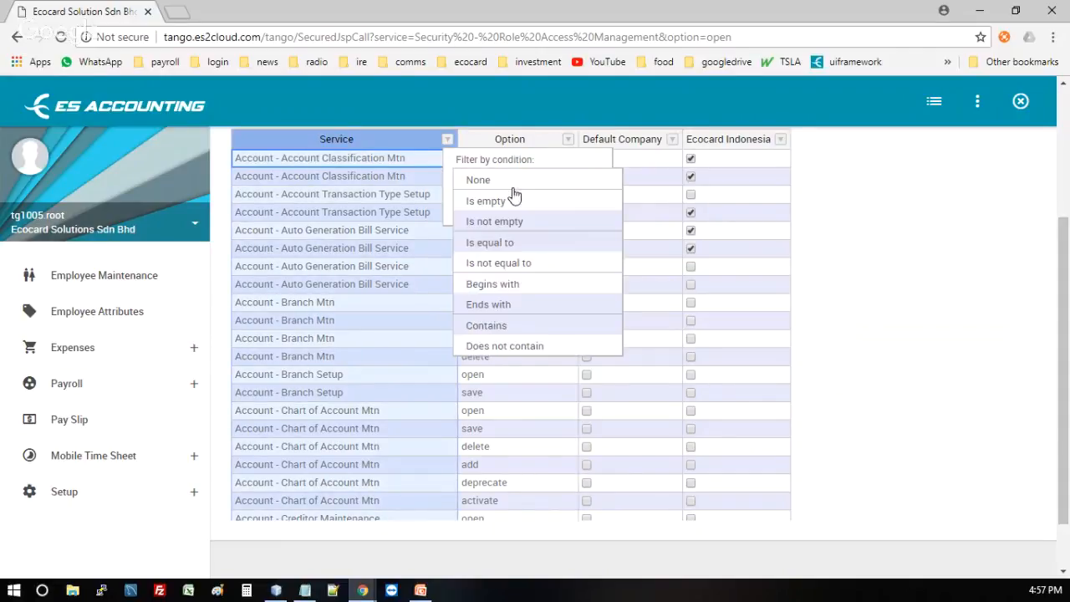
pyautogui.click(499, 327)
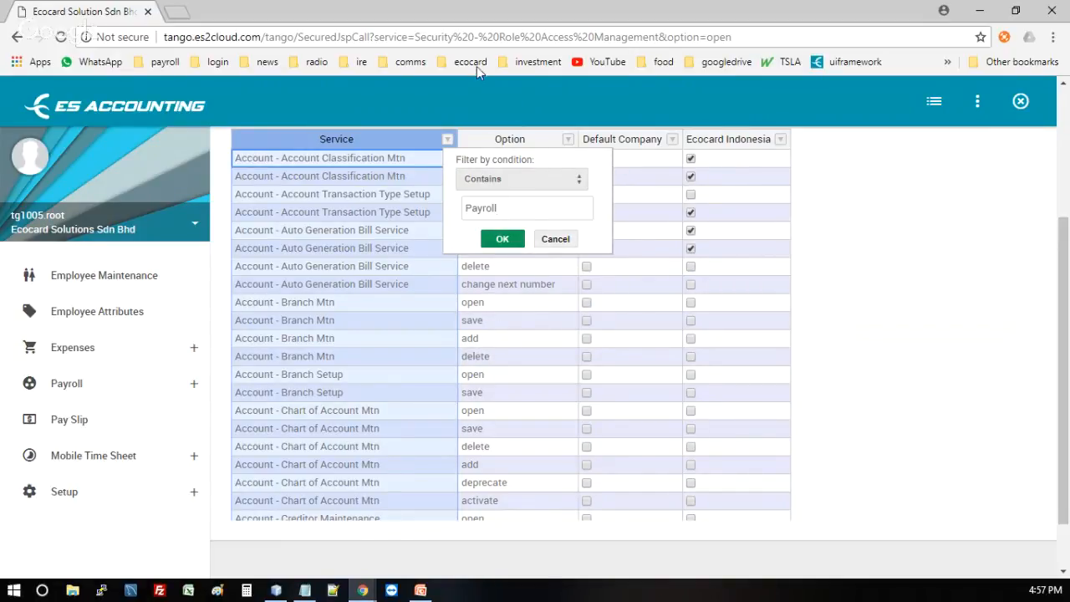
pyautogui.click(500, 240)
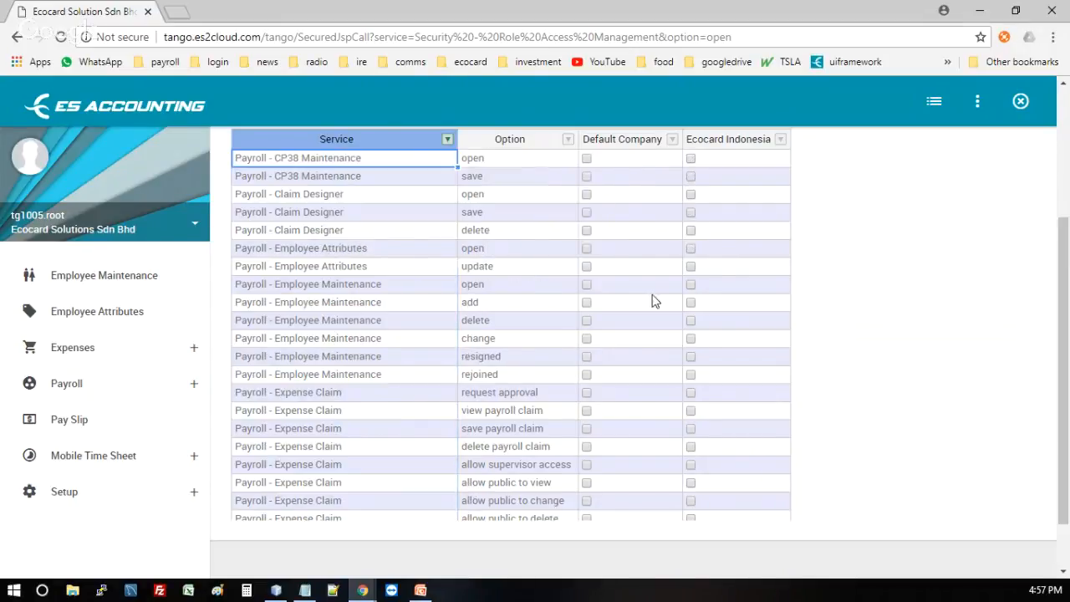
# Grant Default Company access to the first ten payroll rows, from CP38 Maintenance open through Employee Maintenance delete.
pyautogui.click(358, 248)
pyautogui.click(610, 163)
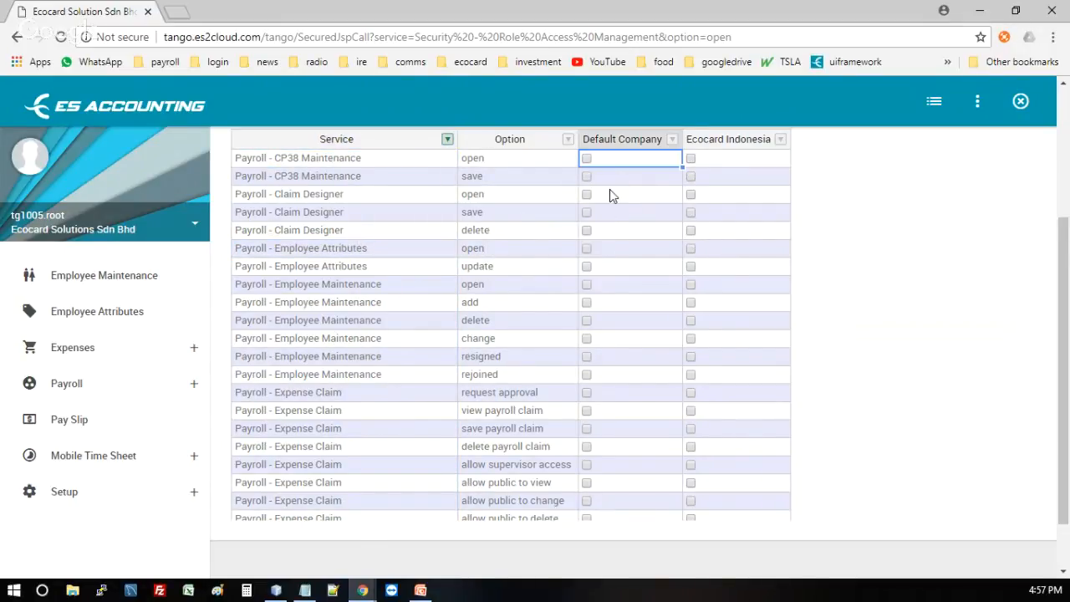
pyautogui.press('space')
pyautogui.press('Down')
pyautogui.press('Down')
pyautogui.press('space')
pyautogui.press('space')
pyautogui.press('Down')
pyautogui.press('space')
pyautogui.press('Down')
pyautogui.press('space')
pyautogui.press('Down')
pyautogui.press('space')
pyautogui.press('Down')
pyautogui.press('space')
pyautogui.press('Down')
pyautogui.press('space')
pyautogui.press('Down')
pyautogui.press('space')
pyautogui.press('Down')
# Copy the Default Company access for CP38 Maintenance open through Employee Maintenance add into the Ecocard Indonesia column.
pyautogui.press('Up')
pyautogui.press('Up')
pyautogui.press('Up')
pyautogui.press('Up')
pyautogui.press('Up')
pyautogui.press('Up')
pyautogui.press('Up')
pyautogui.press('Up')
pyautogui.press('Up')
pyautogui.hotkey('shift', 'Down')
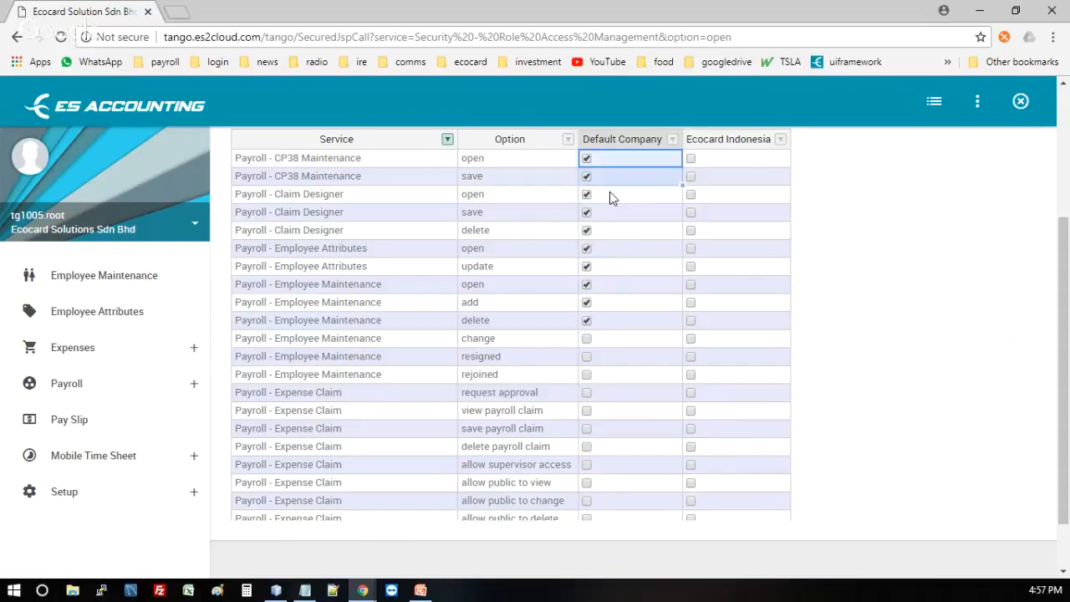
pyautogui.hotkey('shift', 'Down')
pyautogui.hotkey('shift', 'Down')
pyautogui.hotkey('shift', 'Down')
pyautogui.hotkey('shift', 'Down')
pyautogui.hotkey('shift', 'Down')
pyautogui.hotkey('shift', 'Down')
pyautogui.hotkey('shift', 'Down')
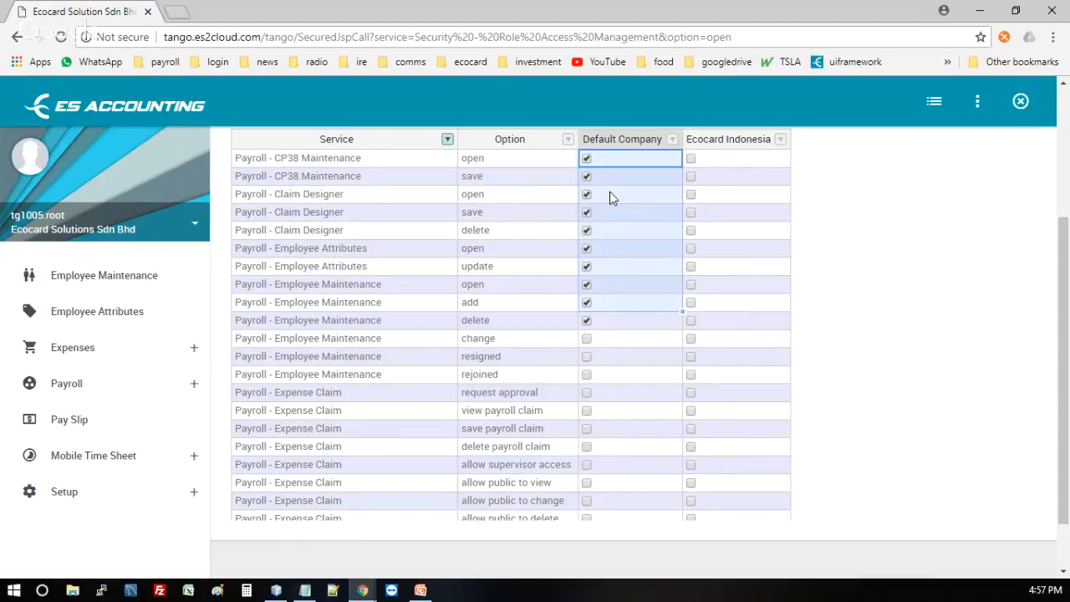
pyautogui.press('Right')
pyautogui.hotkey('ctrl', 'v')
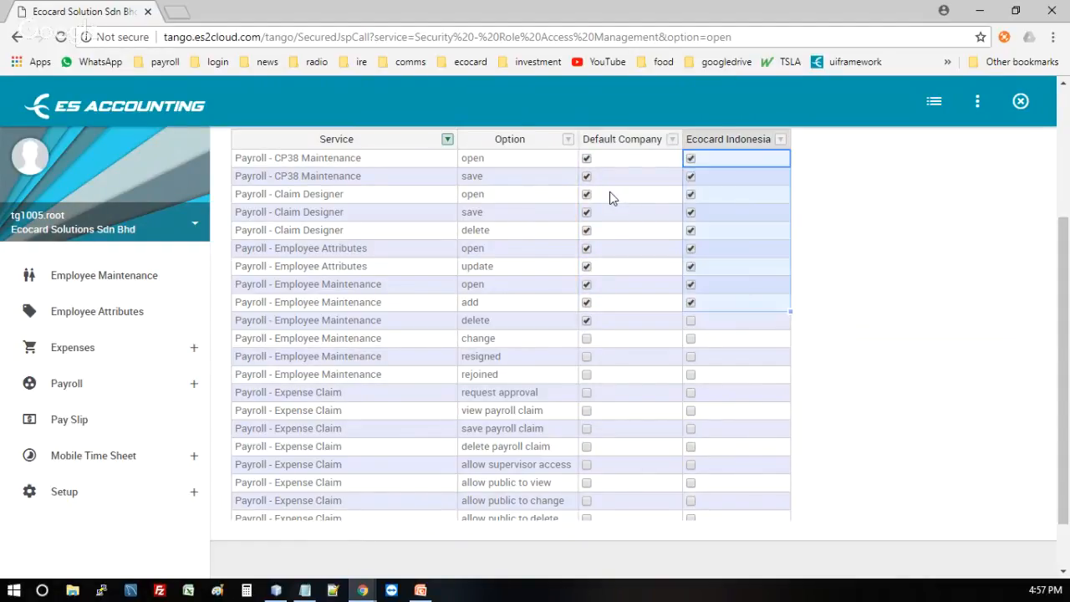
# Save the administrator role with its new payroll access for both companies.
pyautogui.click(425, 230)
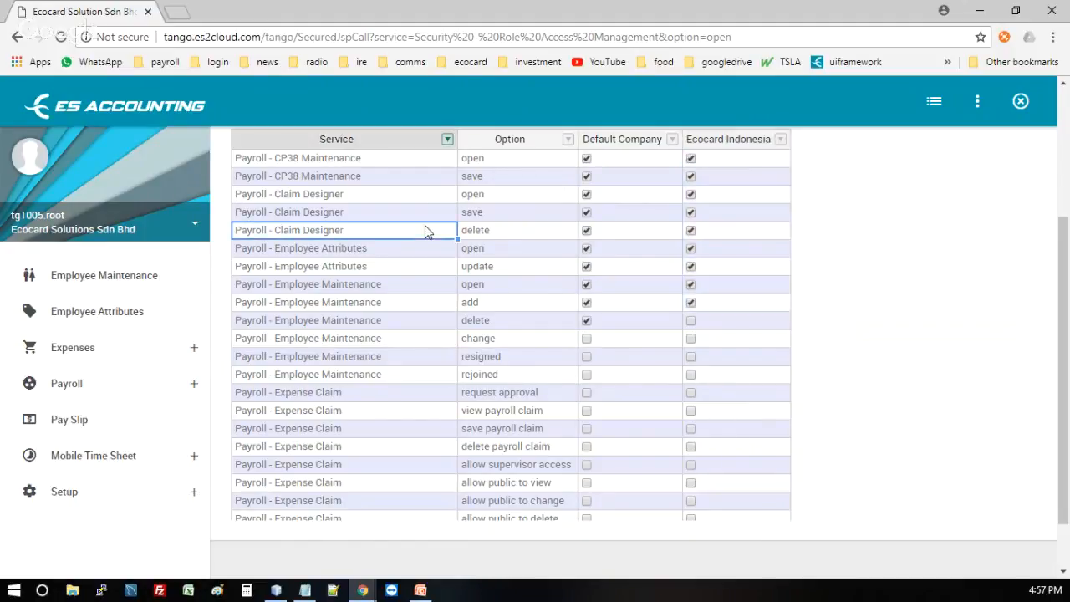
pyautogui.scroll(3, 733, 206)
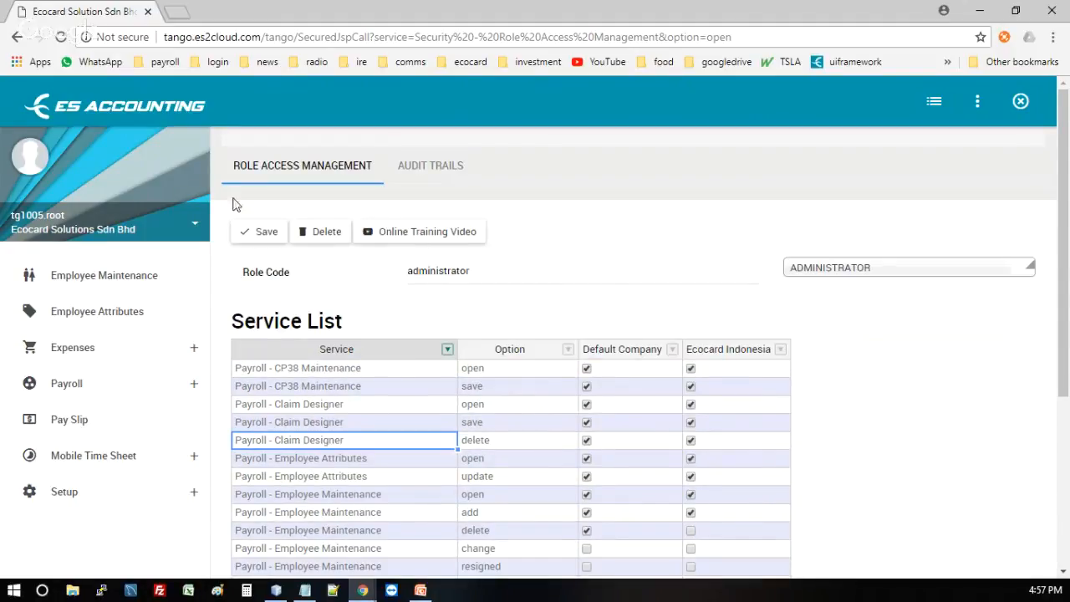
pyautogui.click(269, 241)
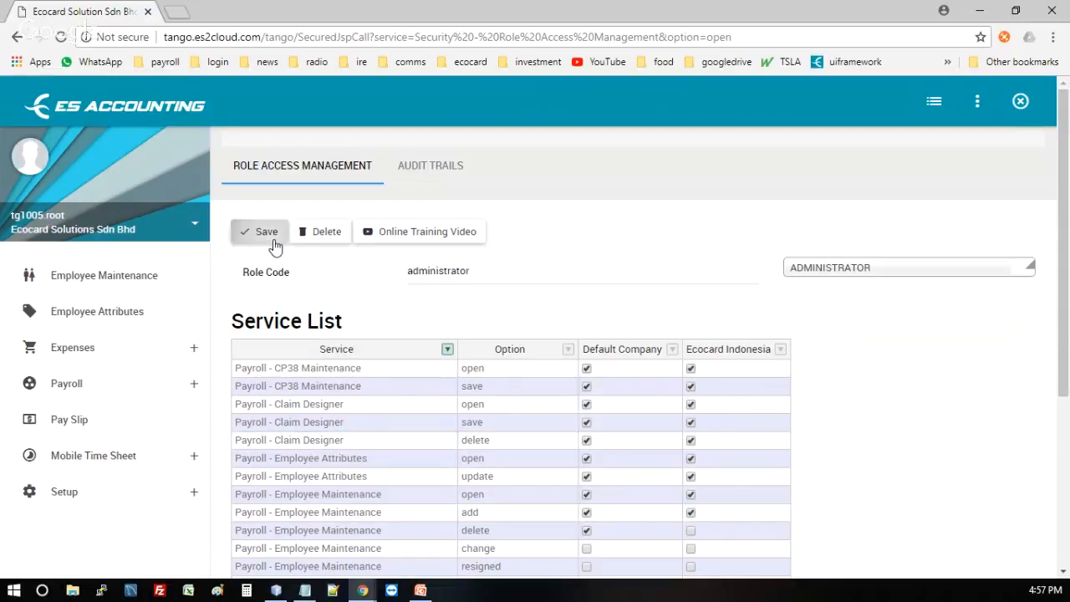
pyautogui.click(512, 425)
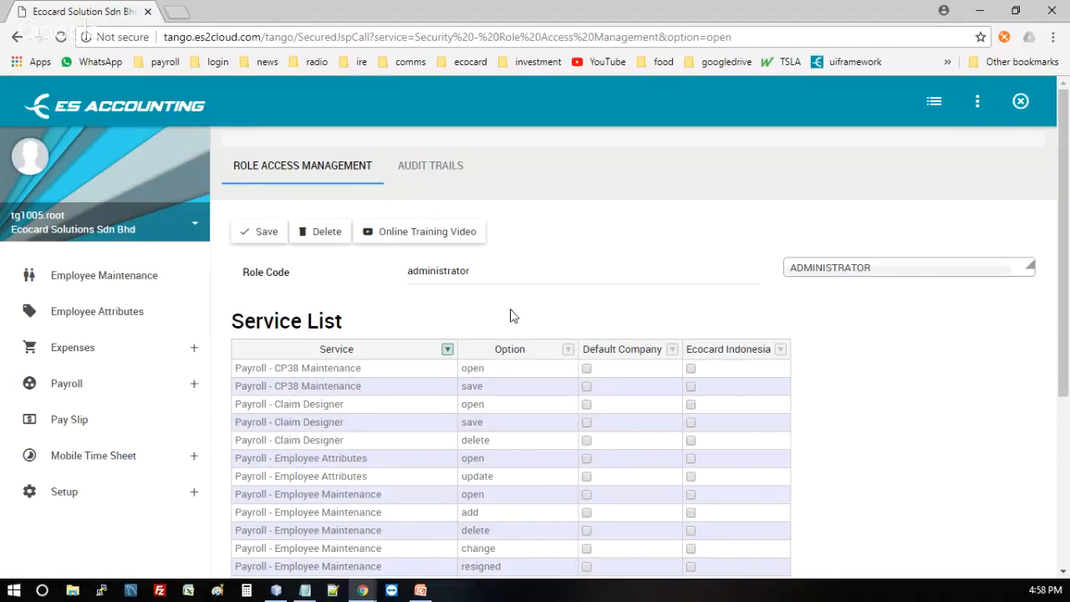
# Find the 01/08/2018 to 31/08/2018 audit trails, compare the administrator role's original and new services, and return to role access management.
pyautogui.scroll(-2, 778, 343)
pyautogui.scroll(2, 819, 359)
pyautogui.click(425, 165)
pyautogui.click(818, 238)
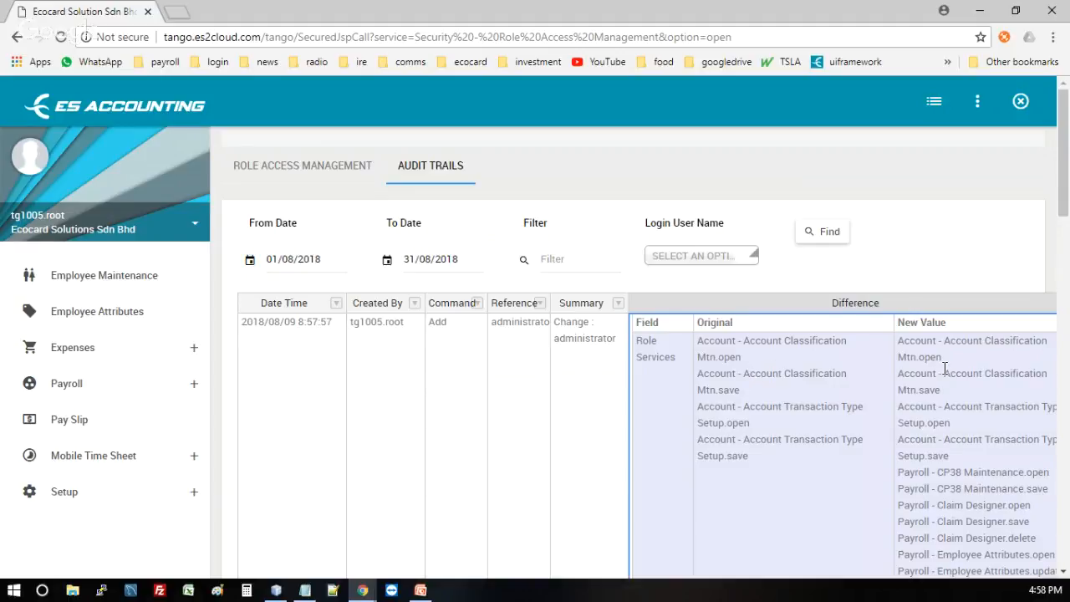
pyautogui.scroll(-3, 937, 349)
pyautogui.scroll(-4, 937, 350)
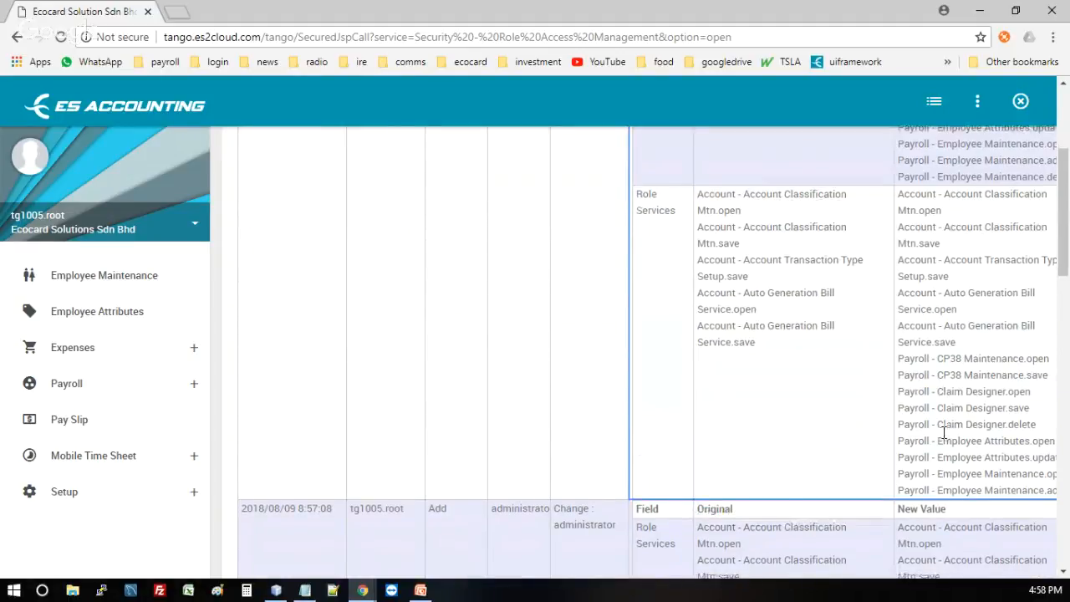
pyautogui.scroll(3, 903, 410)
pyautogui.scroll(5, 586, 355)
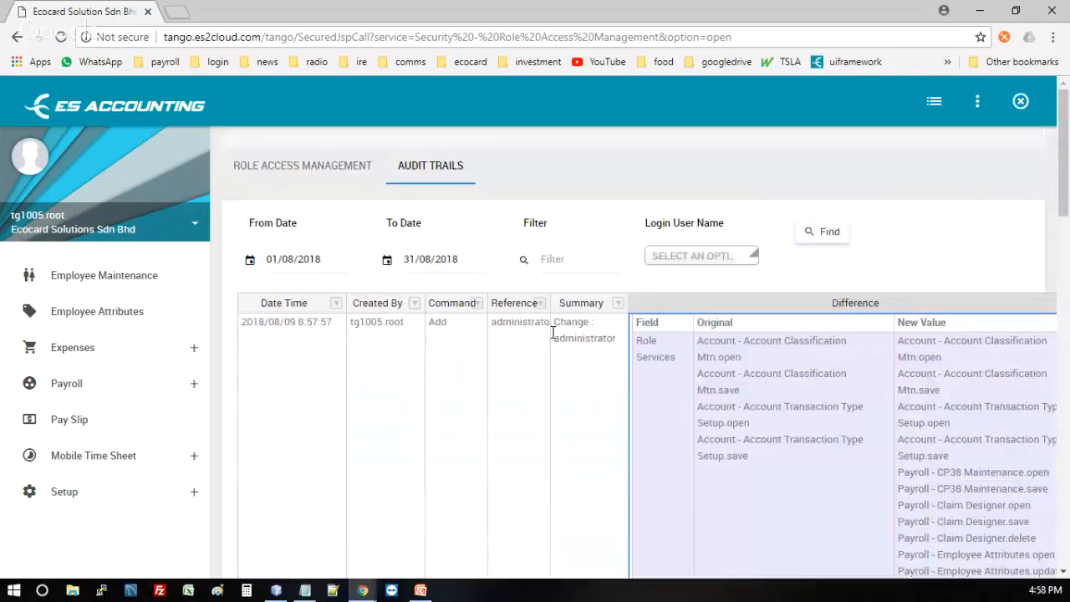
pyautogui.click(256, 170)
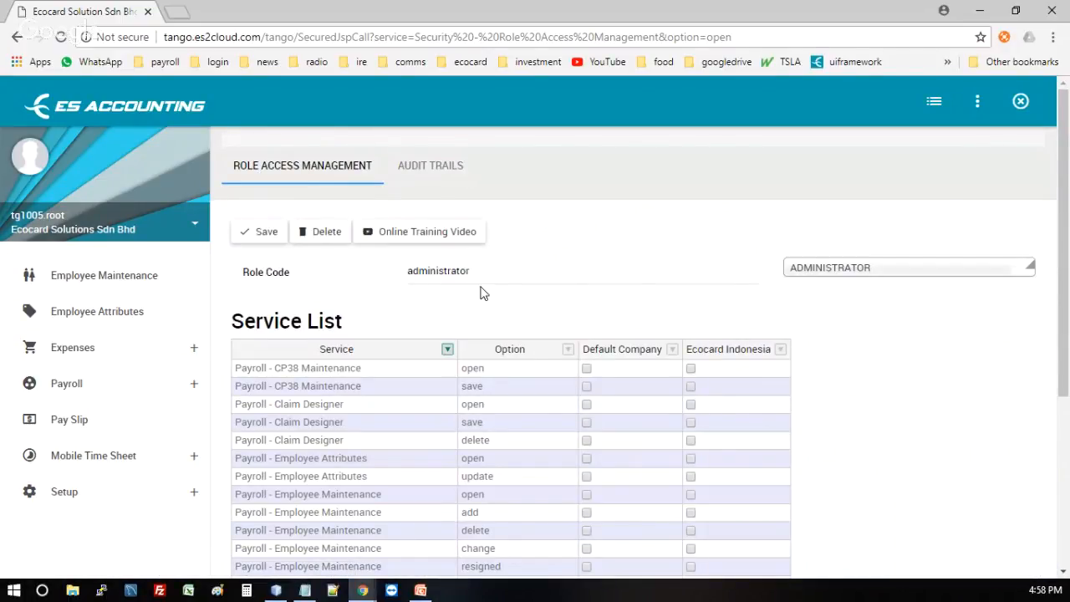